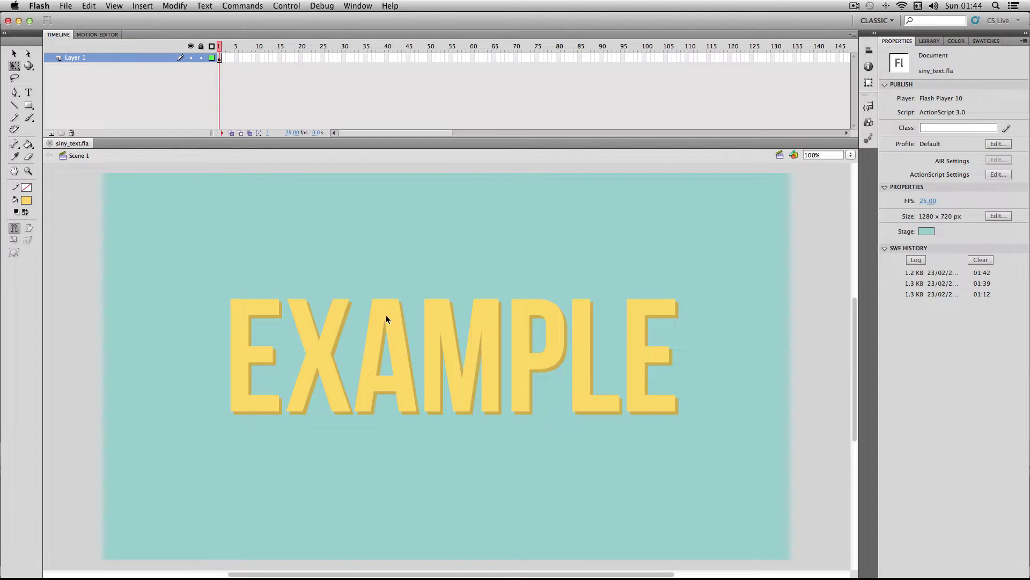
- Preview the current movie as a Flash SWF, then close the preview window
click(65, 5)
mouse_move(115, 191)
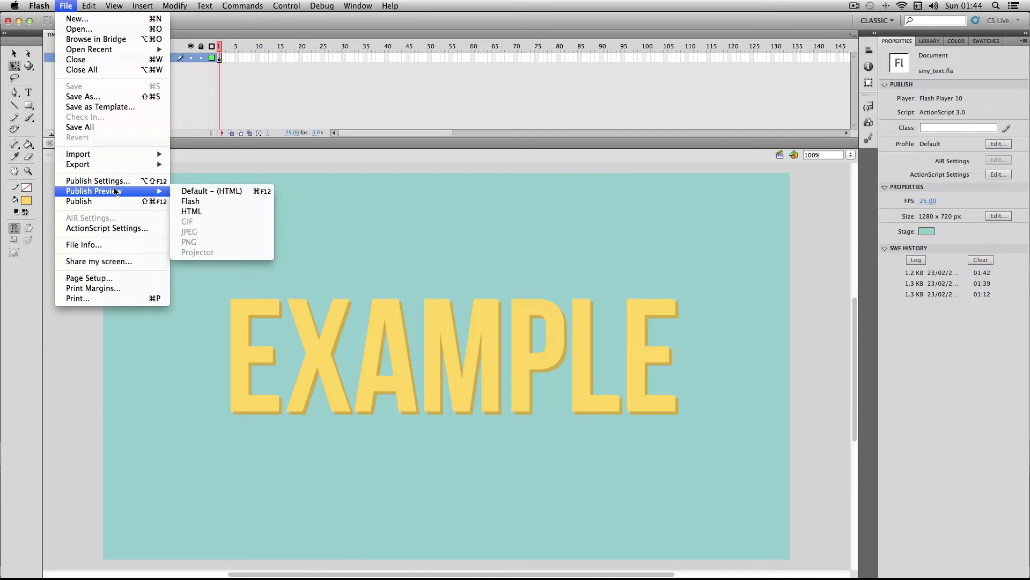
click(198, 202)
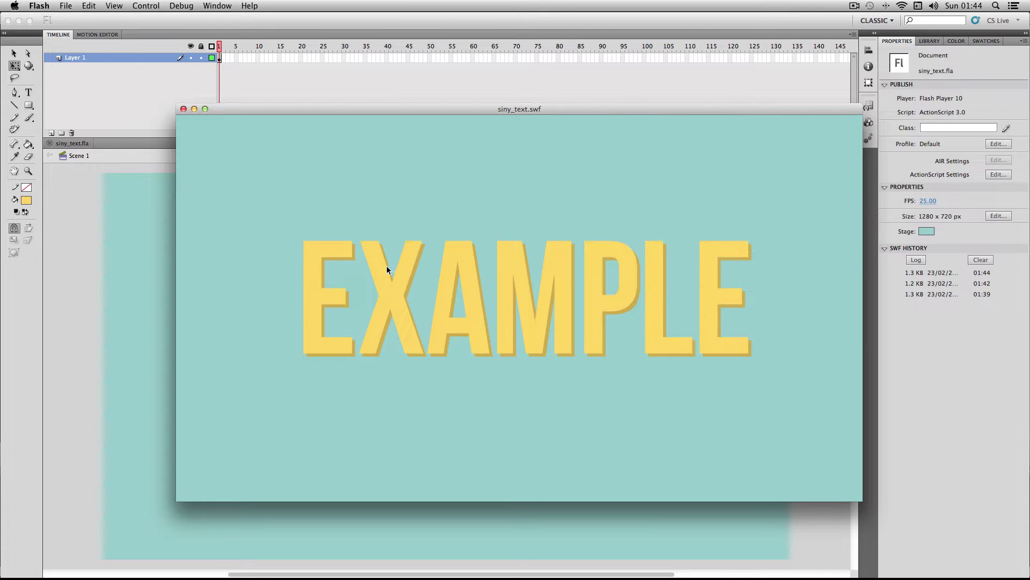
click(183, 109)
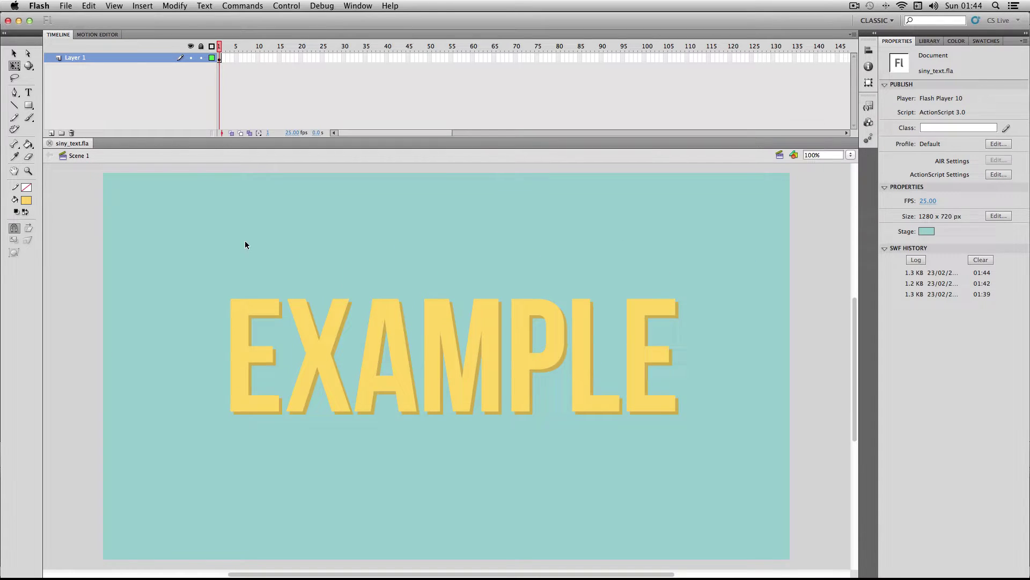
- Delete the EXAMPLE movie clip from the teal stage
click(256, 311)
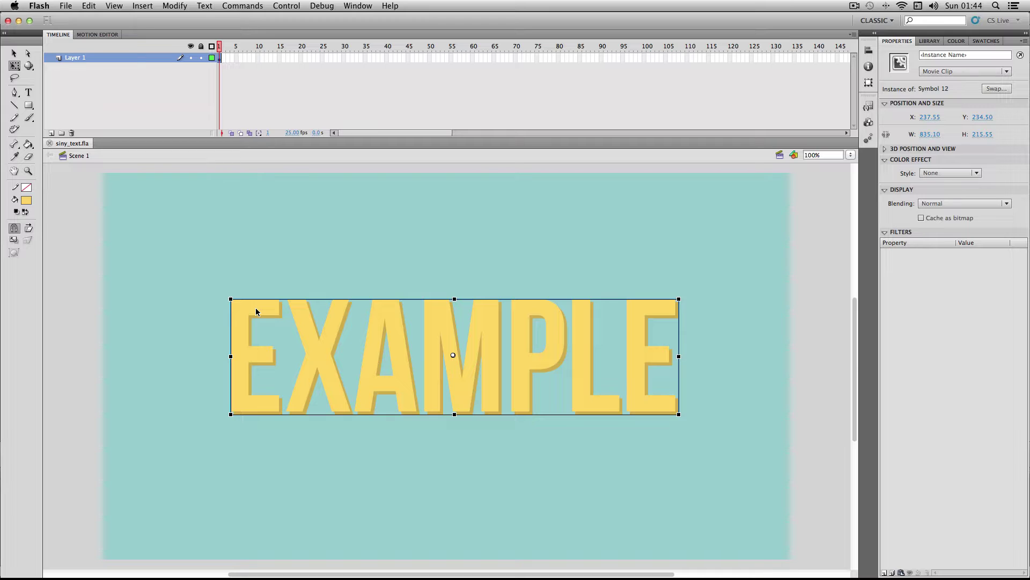
key(Delete)
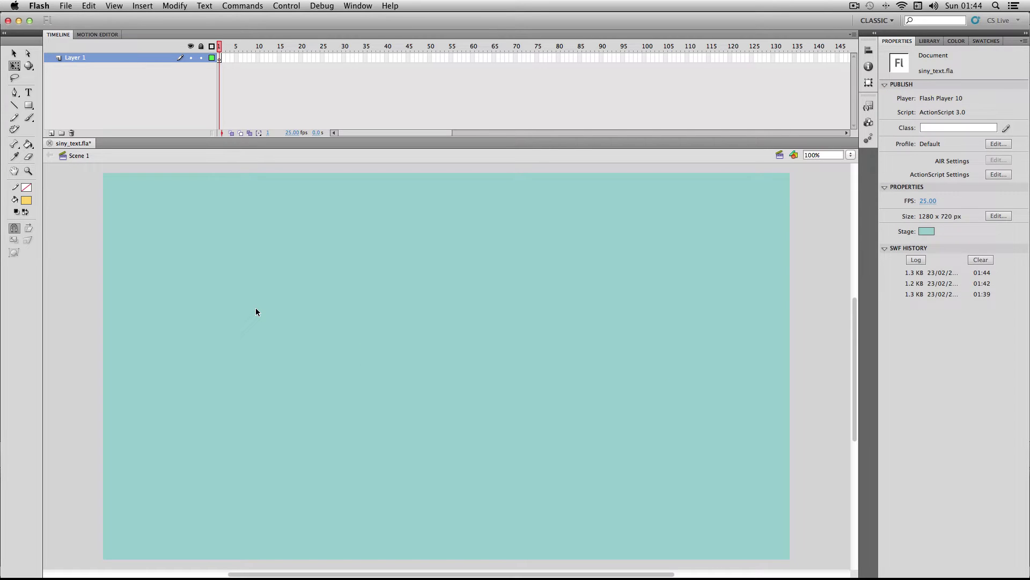
click(29, 92)
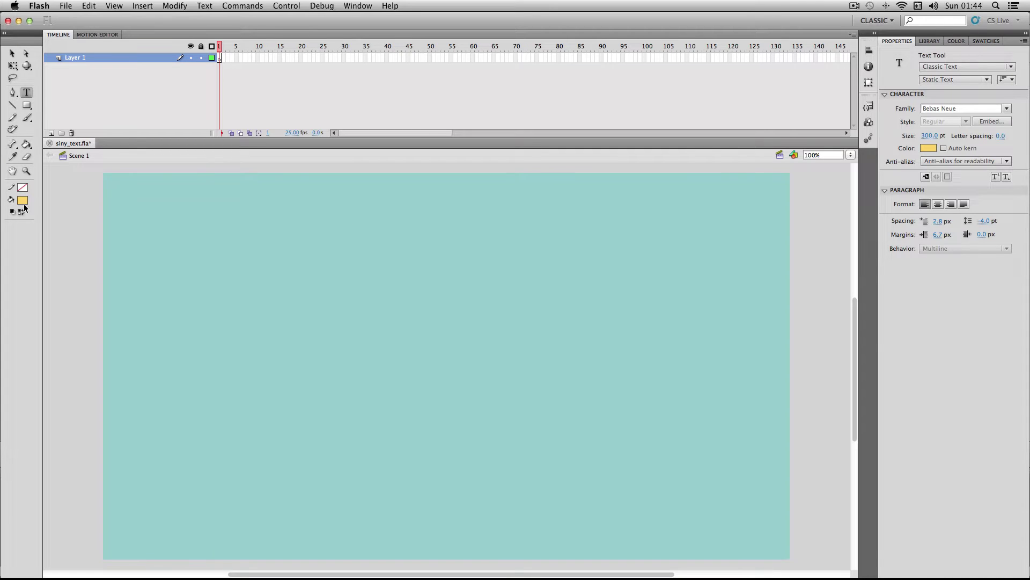
- Type EXAMPLE in a new text box and move it toward the stage centre
click(362, 294)
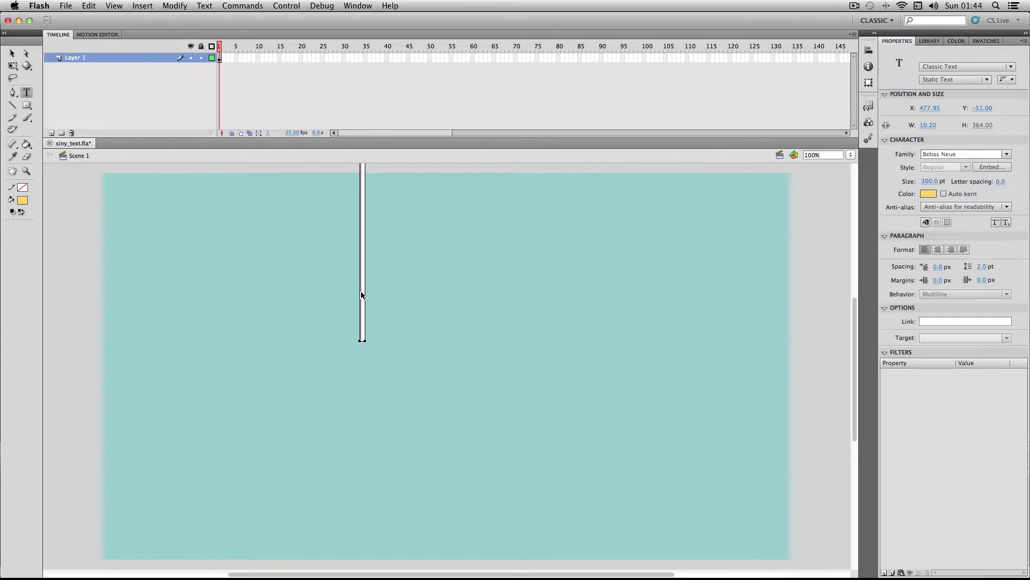
text(EXA)
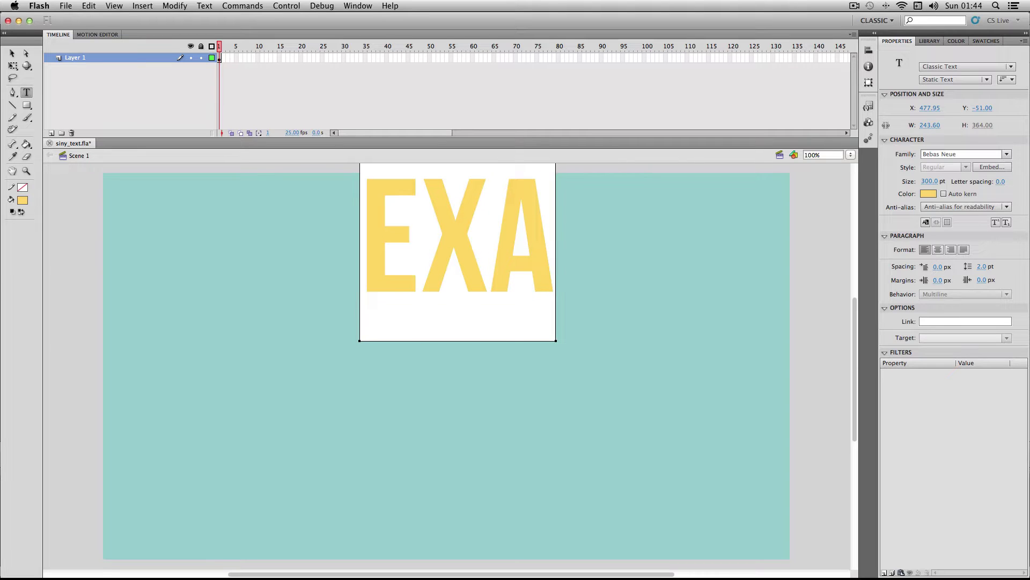
text(MPLE)
click(18, 57)
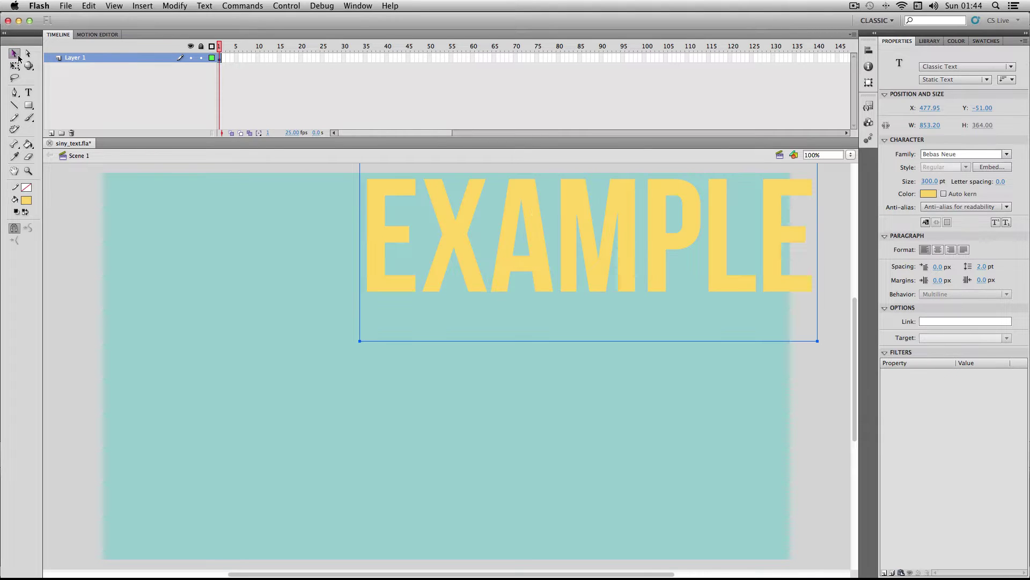
drag(578, 209, 456, 330)
click(422, 236)
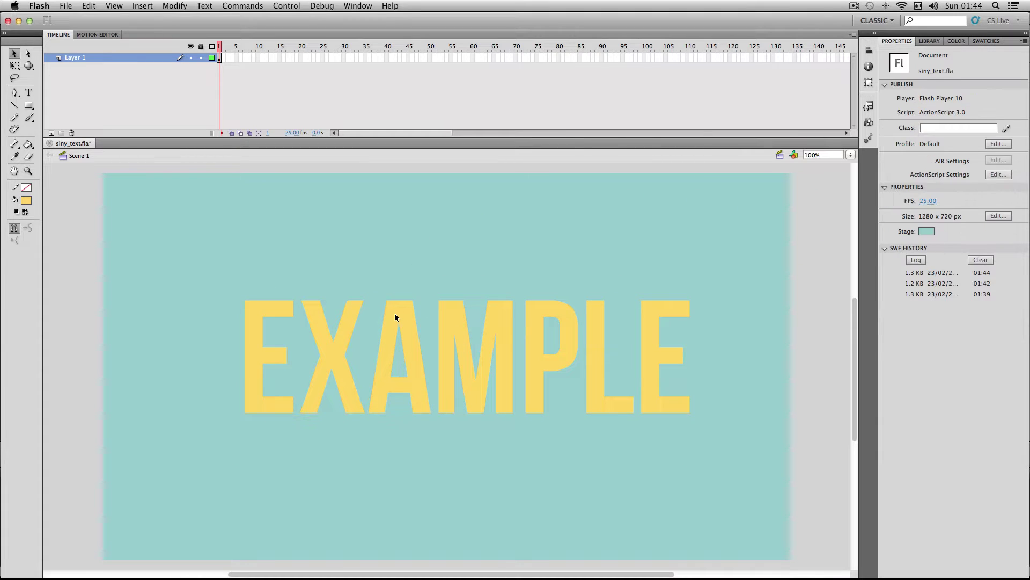
click(395, 311)
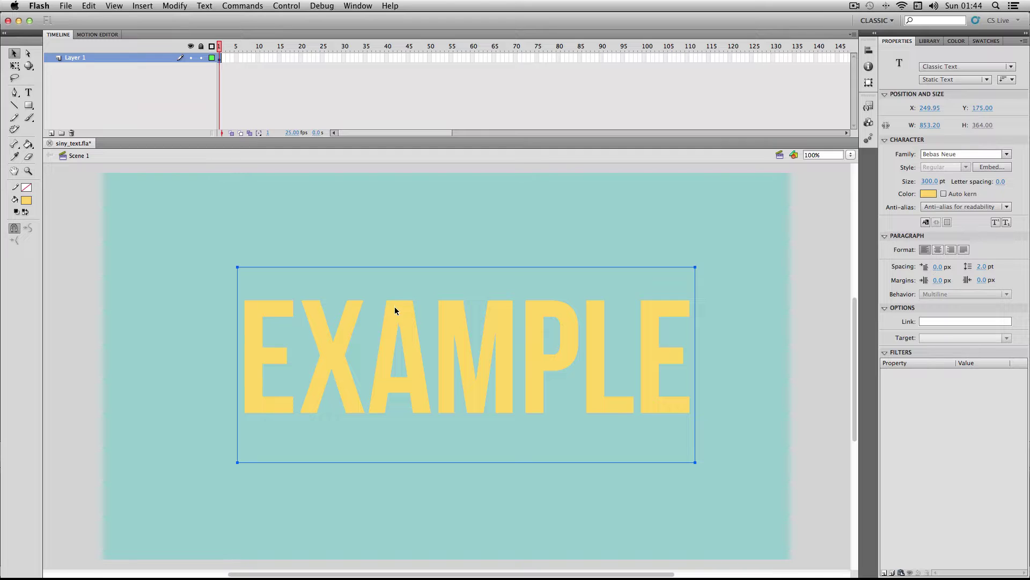
- Break EXAMPLE apart twice into shapes and marquee-select all the letter shapes
click(181, 5)
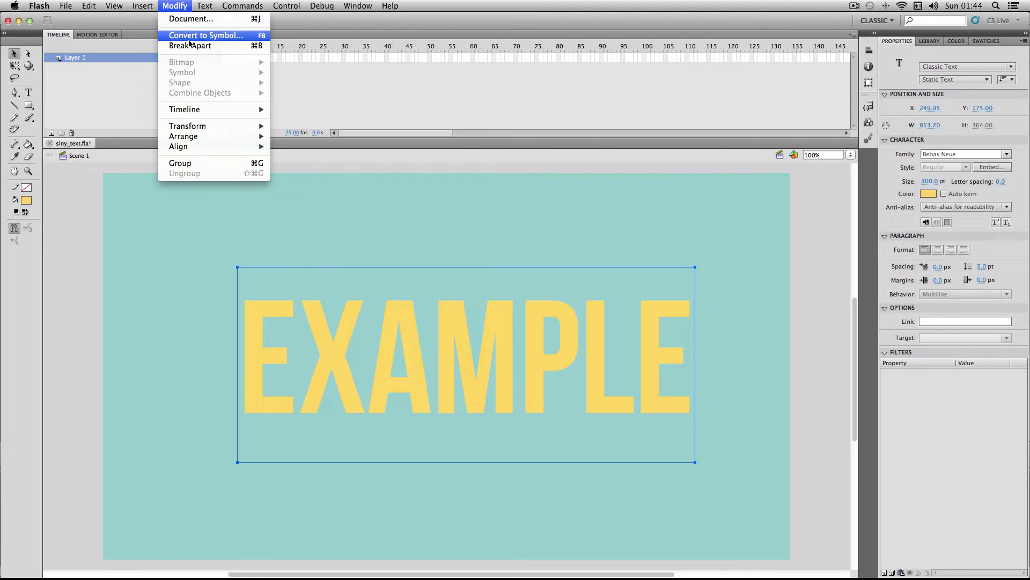
click(192, 47)
click(174, 6)
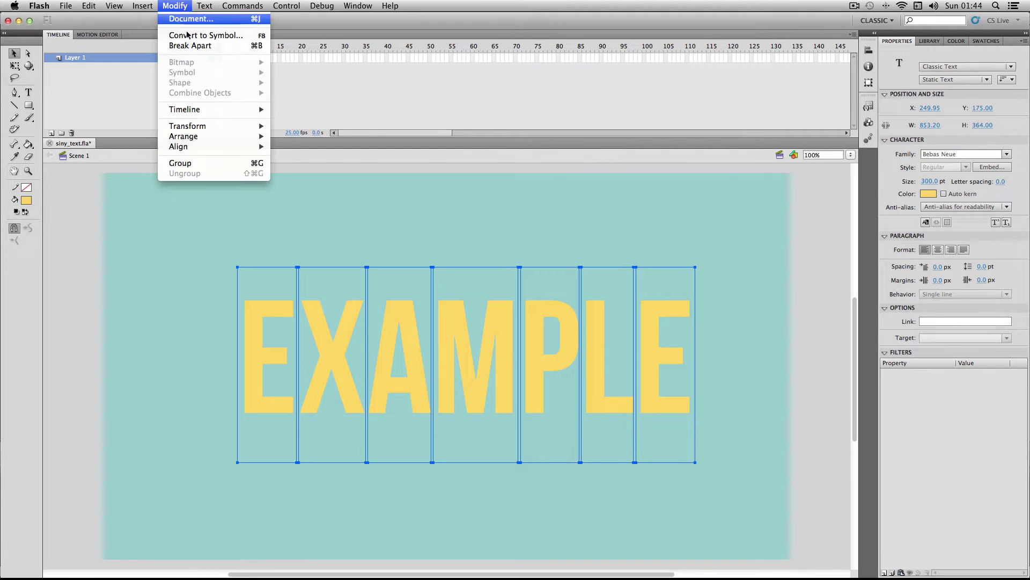
click(188, 50)
click(274, 262)
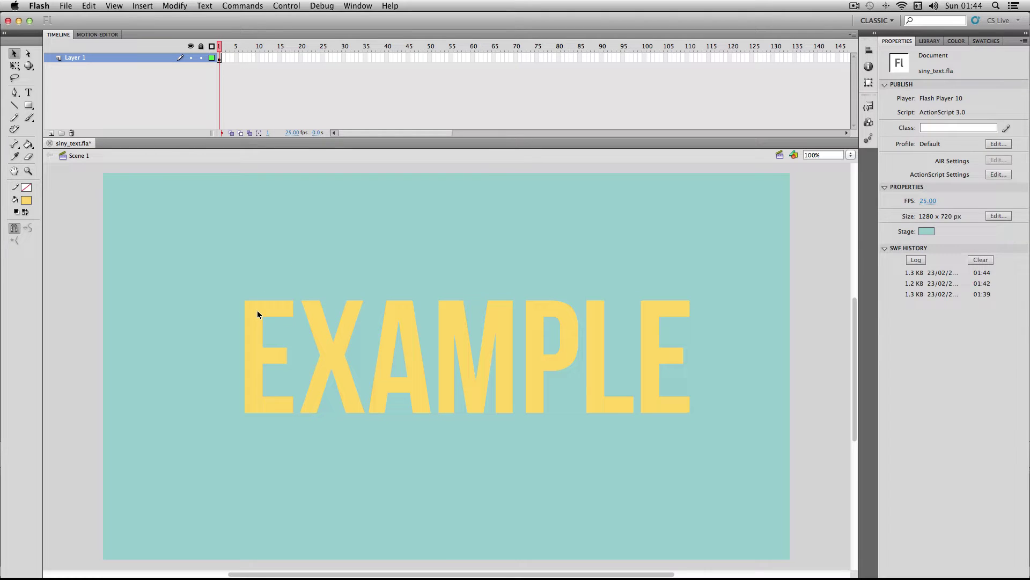
click(256, 311)
click(354, 330)
click(398, 333)
click(186, 261)
drag(186, 261, 723, 433)
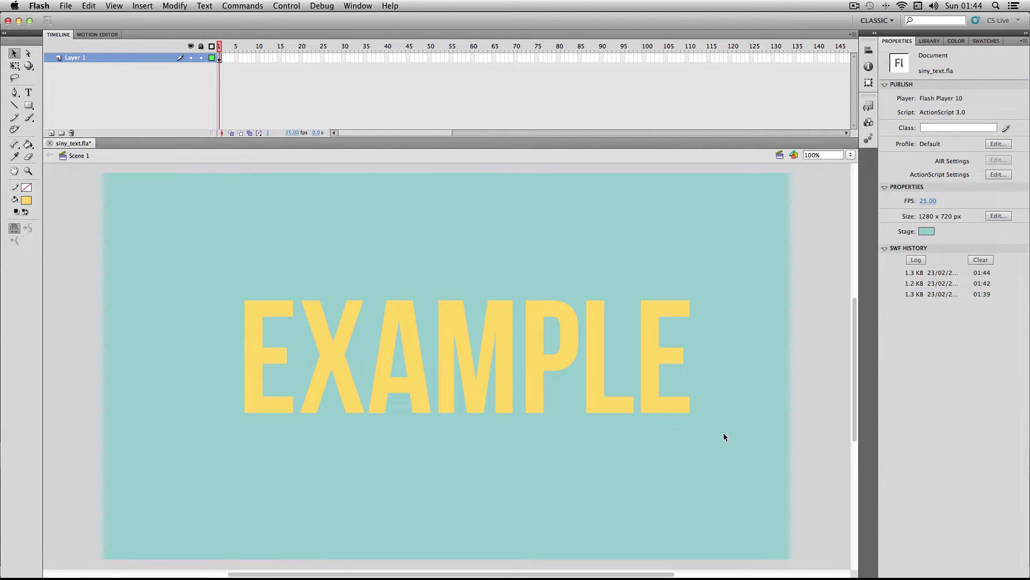
- Convert the EXAMPLE letter shapes into a movie clip symbol and enter it for editing
right_click(536, 317)
click(616, 537)
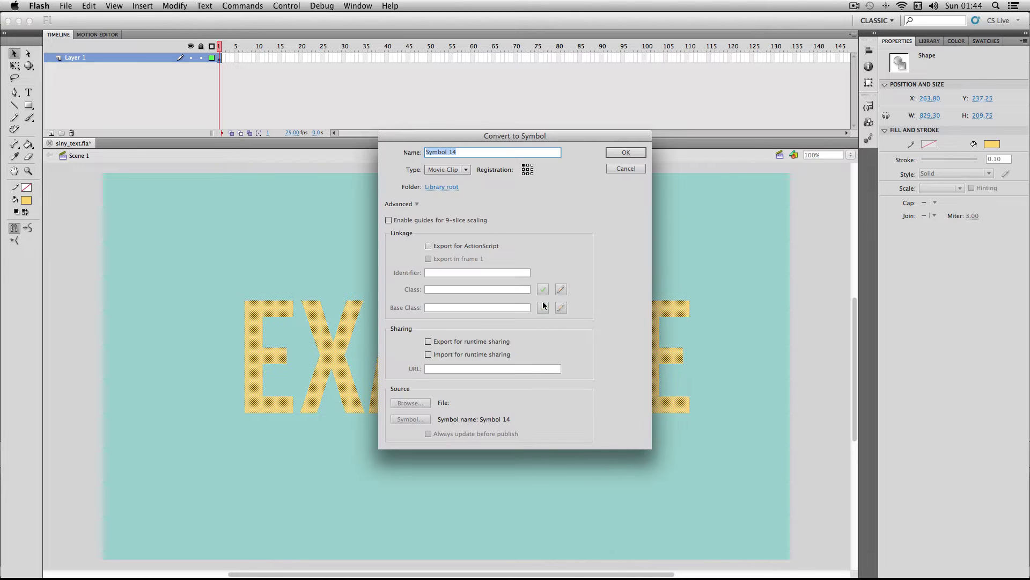
click(621, 153)
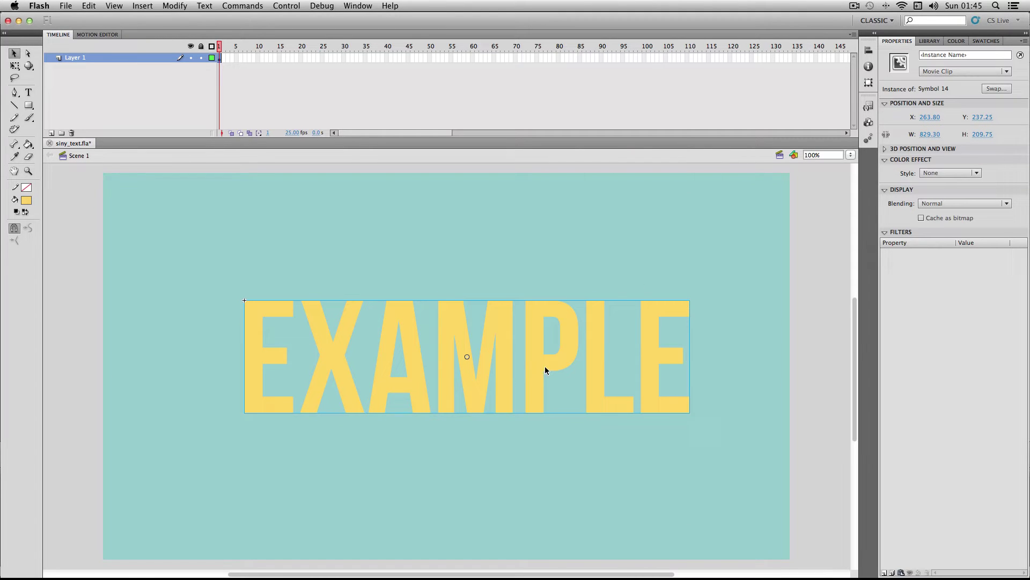
double_click(497, 320)
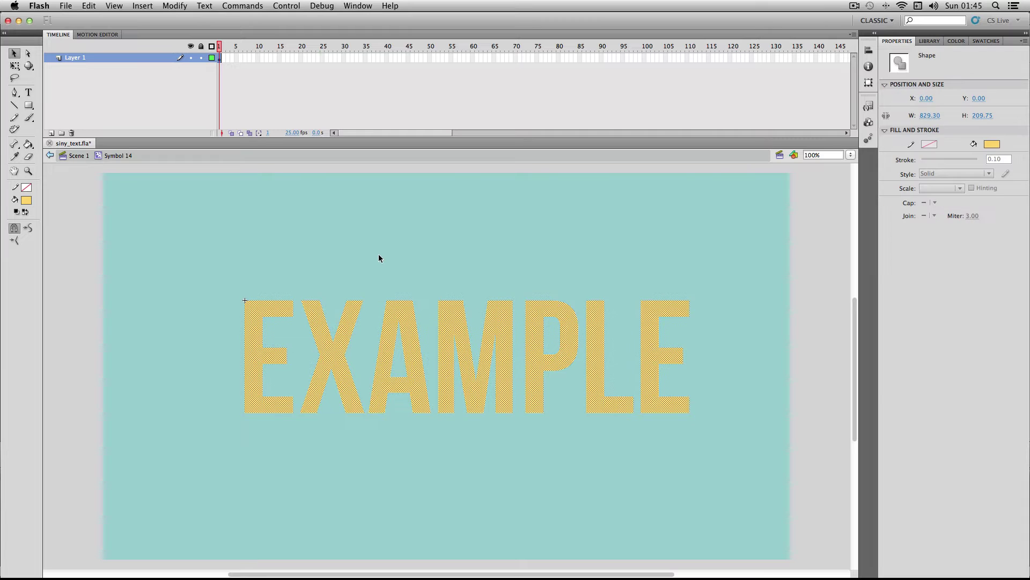
- Rename Layer 1 to 'text' and add a new layer above it named 'effect'
double_click(94, 58)
text(text)
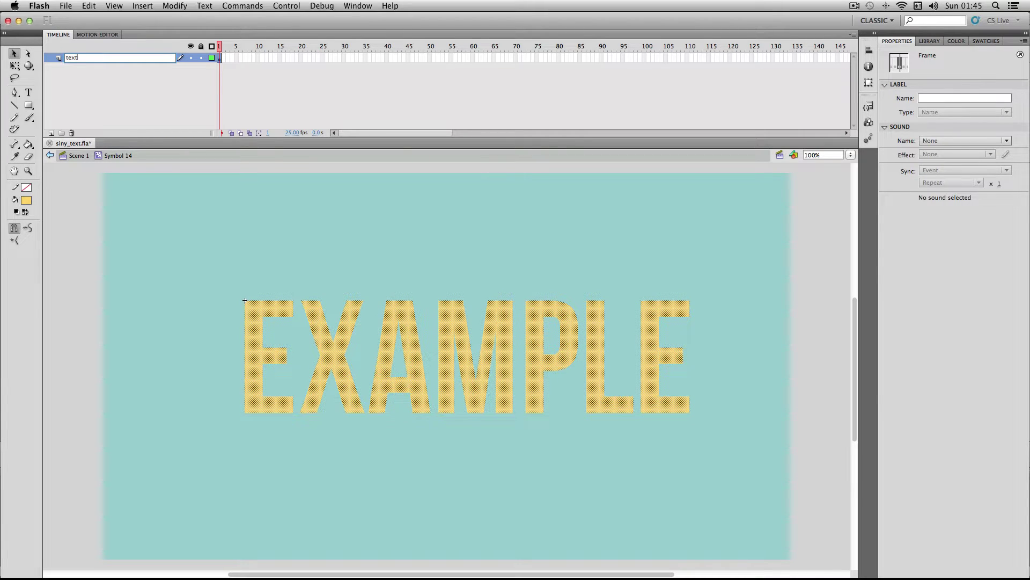
key(Return)
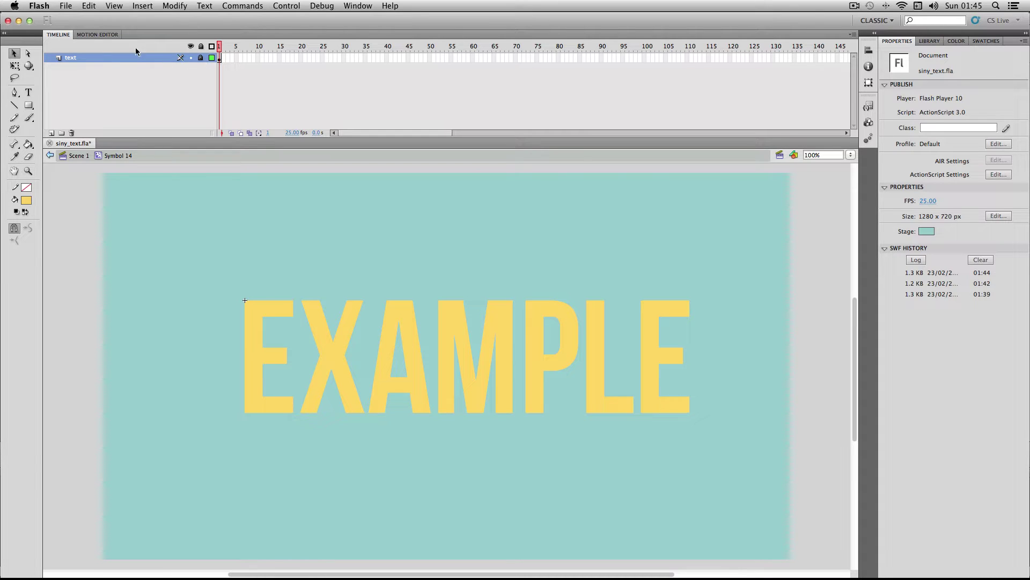
click(51, 133)
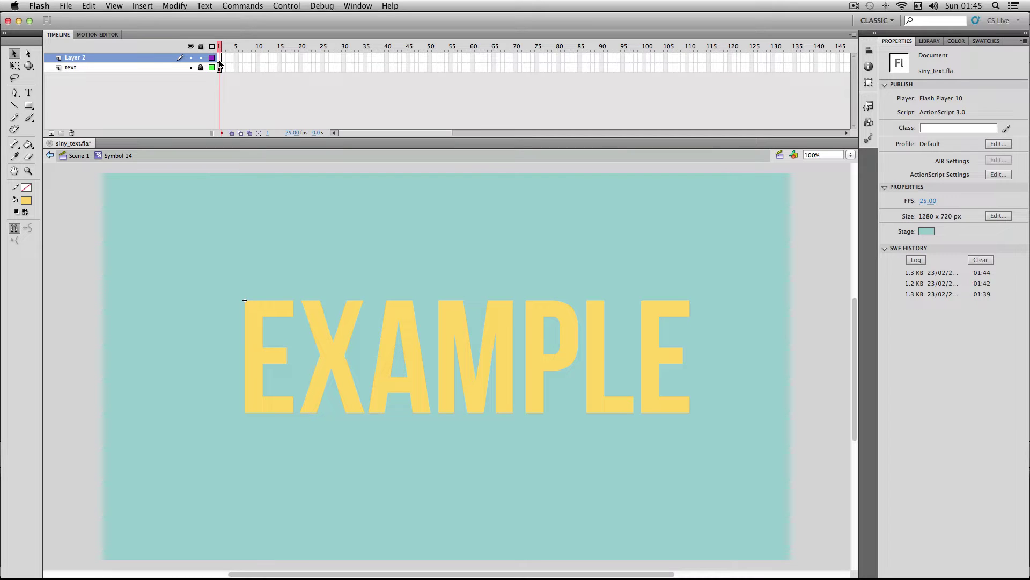
double_click(89, 57)
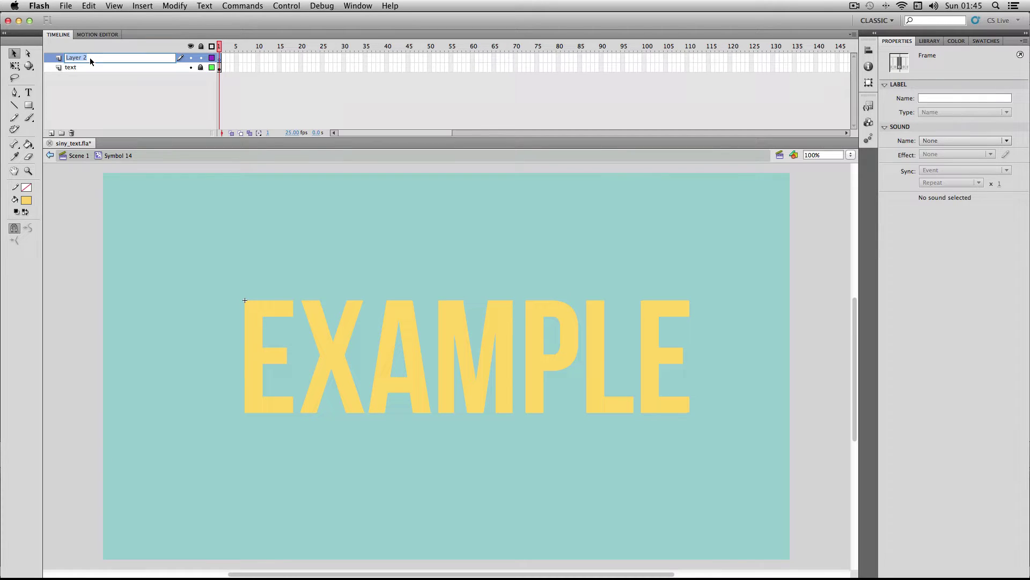
text(effect)
key(Return)
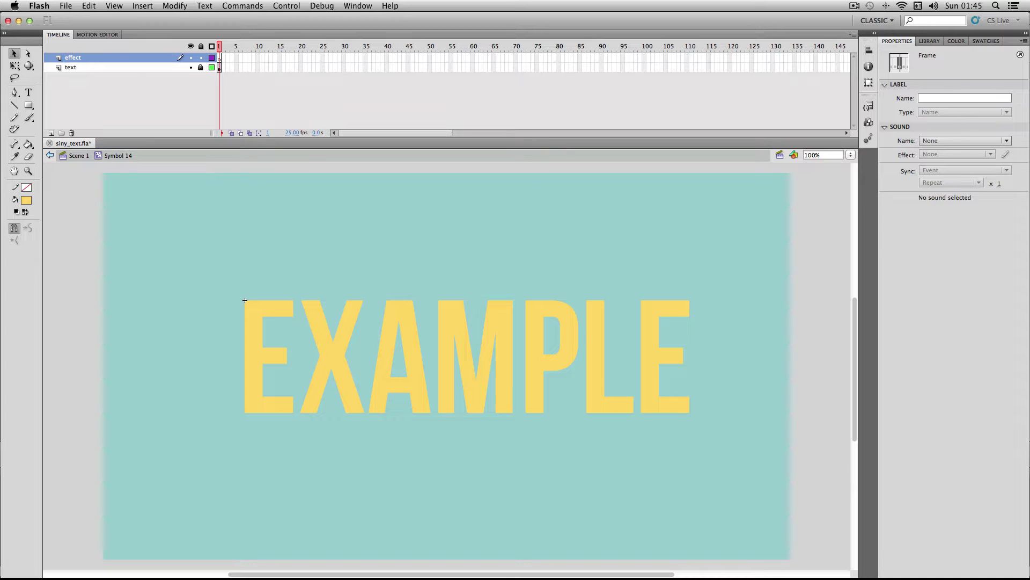
- Draw a tall narrow #FFF1B0 rectangle on the effect layer right of EXAMPLE
click(244, 300)
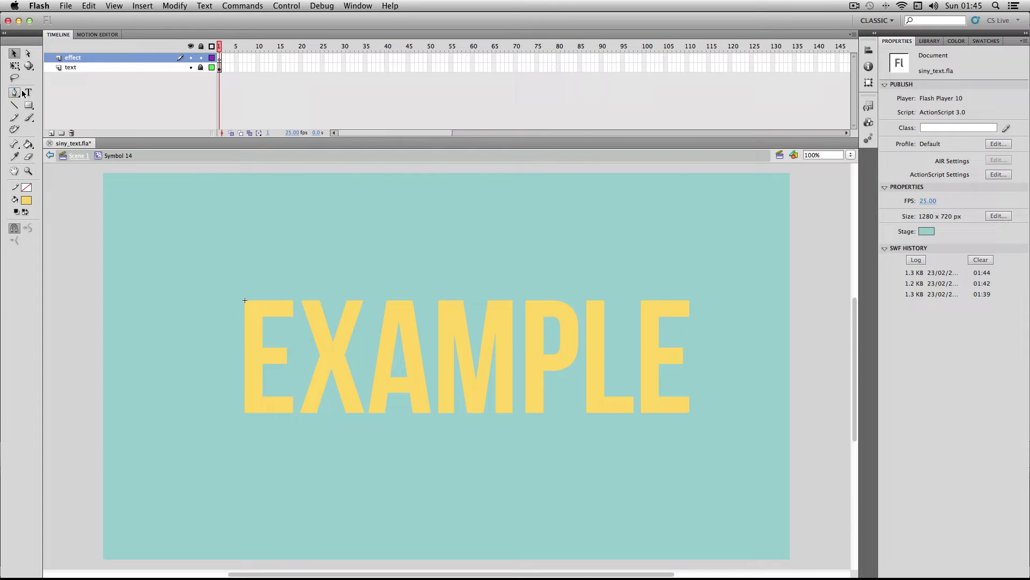
click(29, 107)
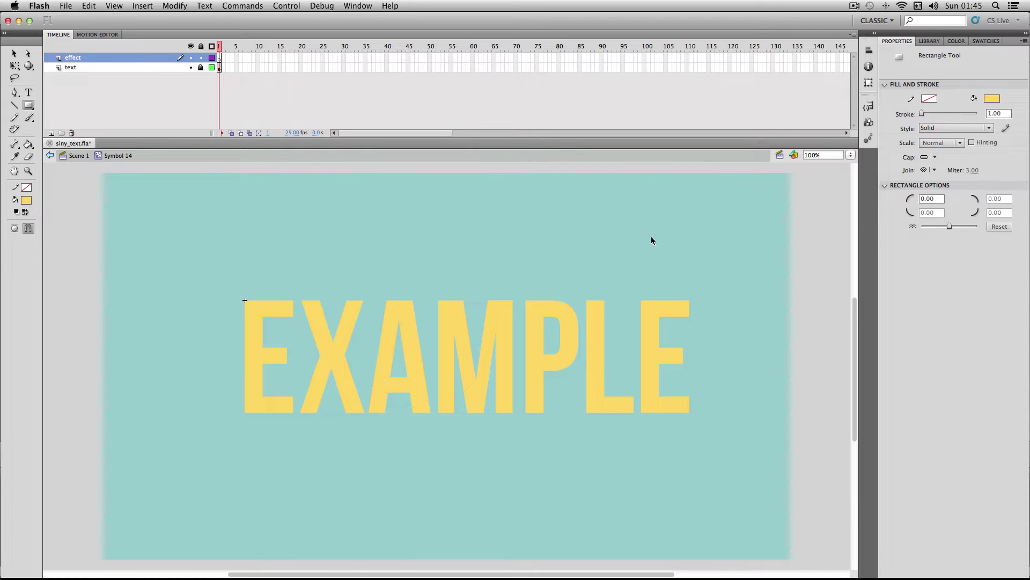
click(957, 43)
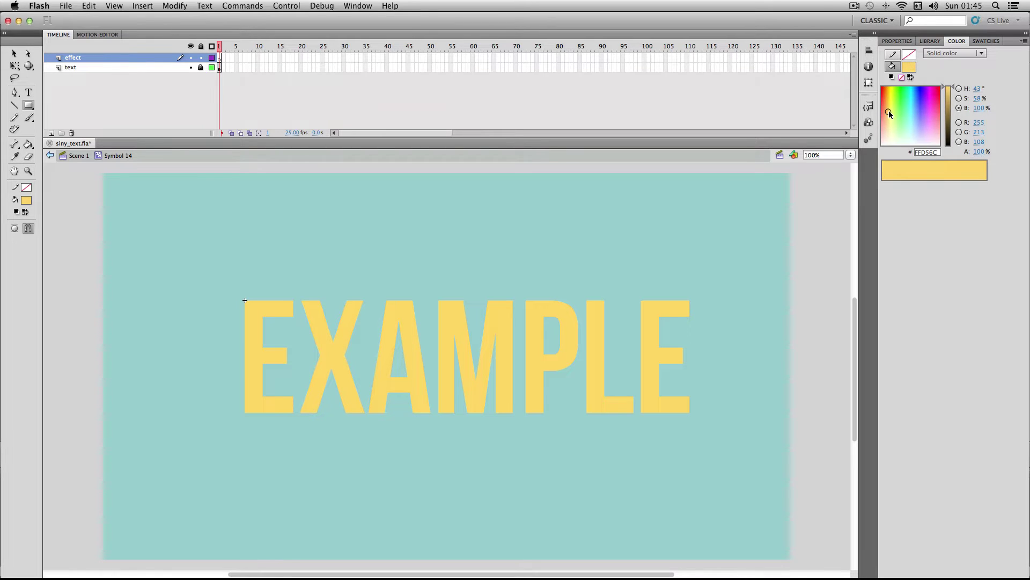
drag(888, 111, 890, 127)
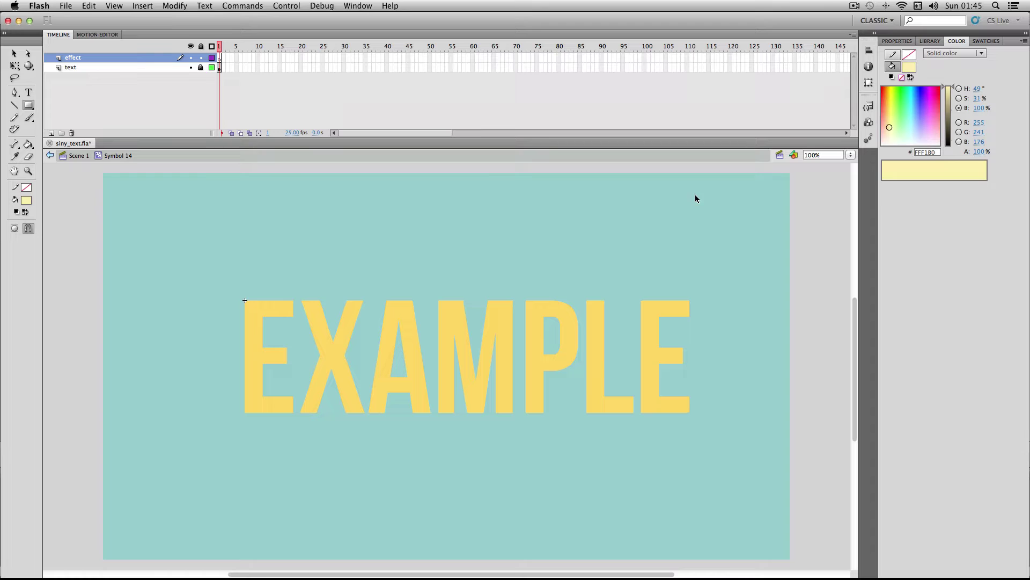
drag(703, 185, 738, 536)
- Copy and paste the pale bar, place the copy to its right, and make it narrower
key(v)
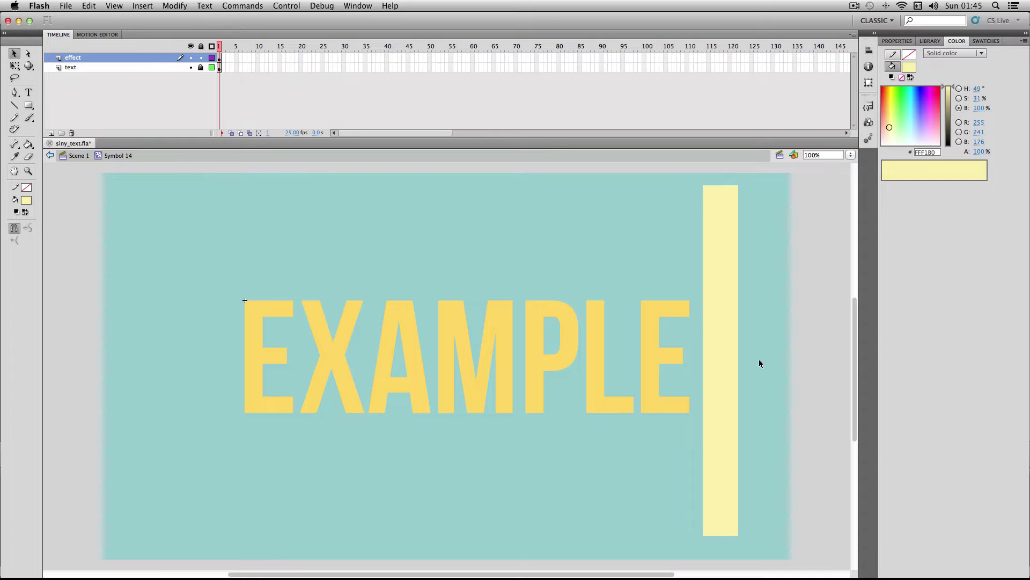
right_click(721, 272)
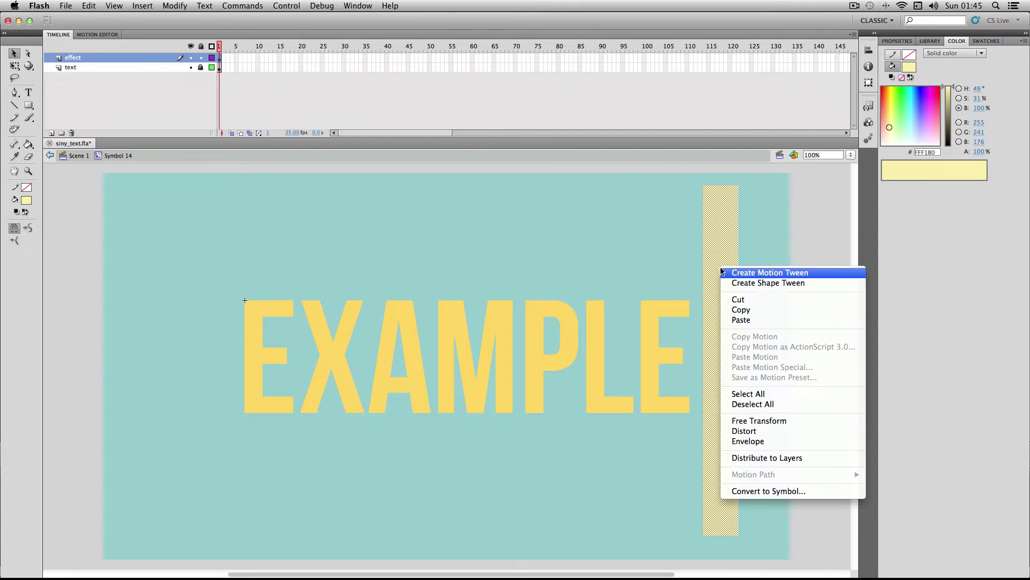
click(765, 313)
right_click(768, 287)
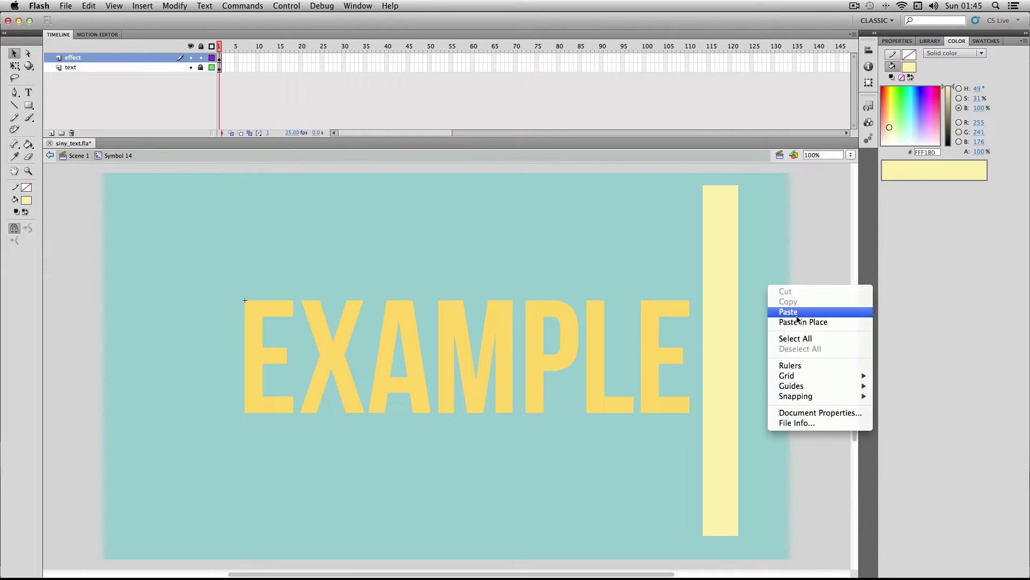
click(793, 311)
drag(429, 281, 773, 280)
right_click(774, 280)
click(805, 432)
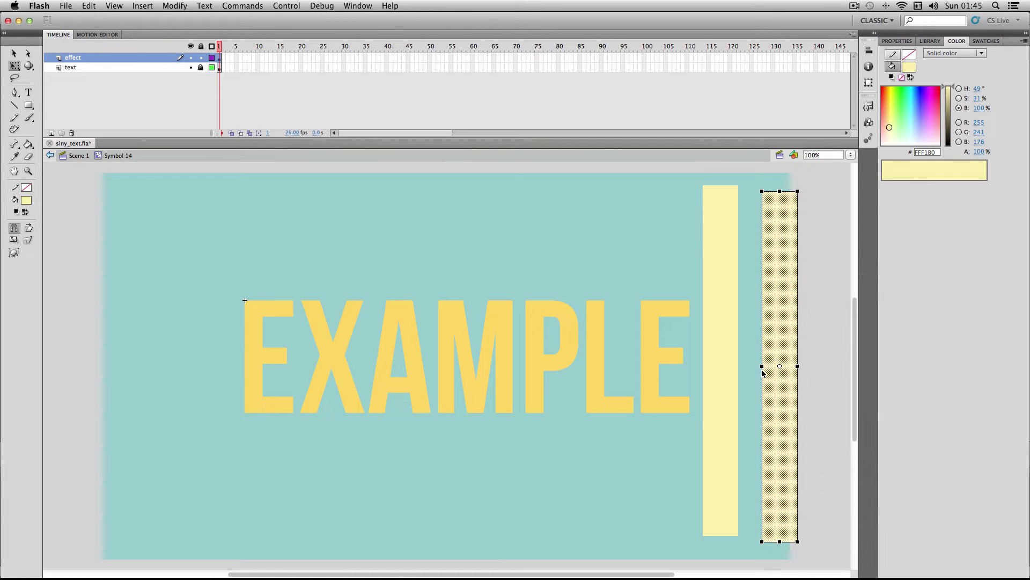
drag(762, 366, 778, 367)
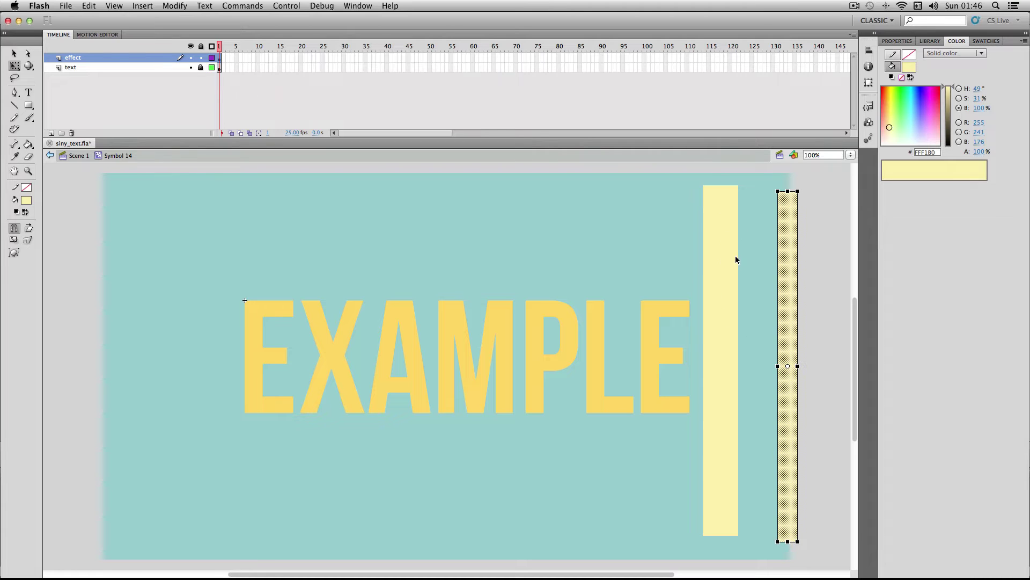
- Nudge the narrow bar slightly right and select both pale bars together
click(825, 285)
click(795, 290)
drag(791, 286, 794, 276)
click(818, 278)
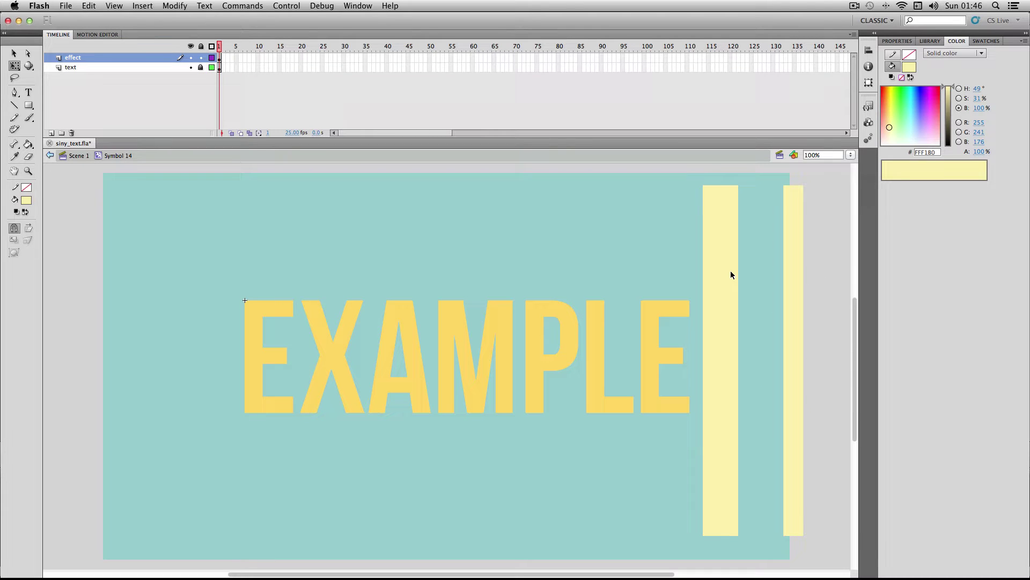
click(729, 273)
shift+click(795, 281)
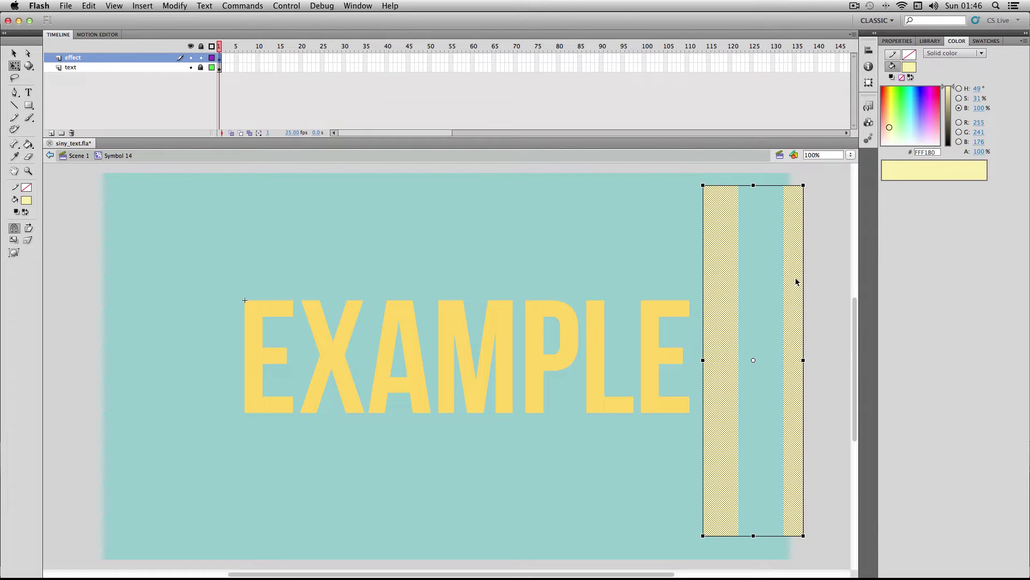
- Convert the two selected pale bars into a single movie clip symbol
right_click(728, 264)
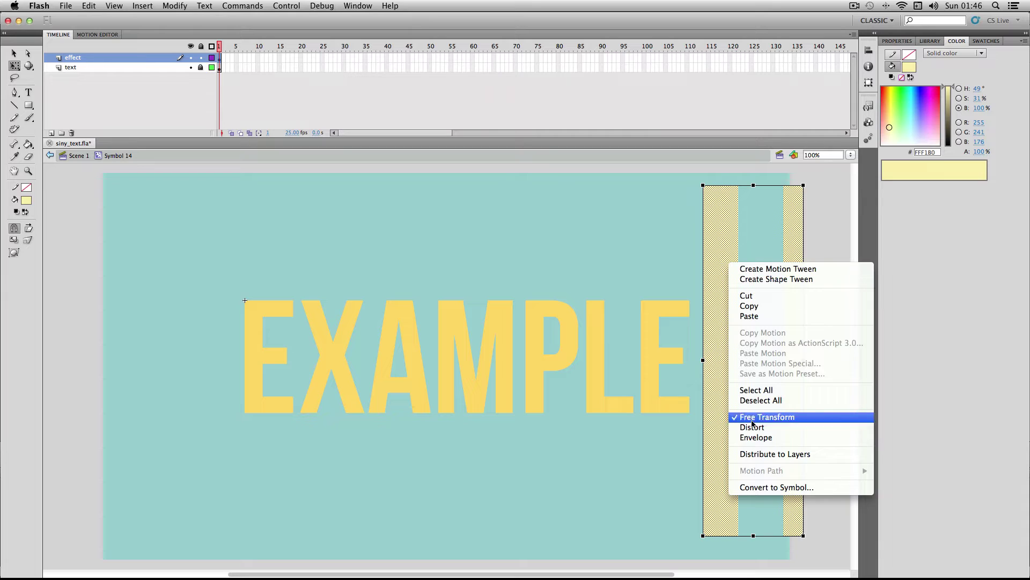
click(765, 488)
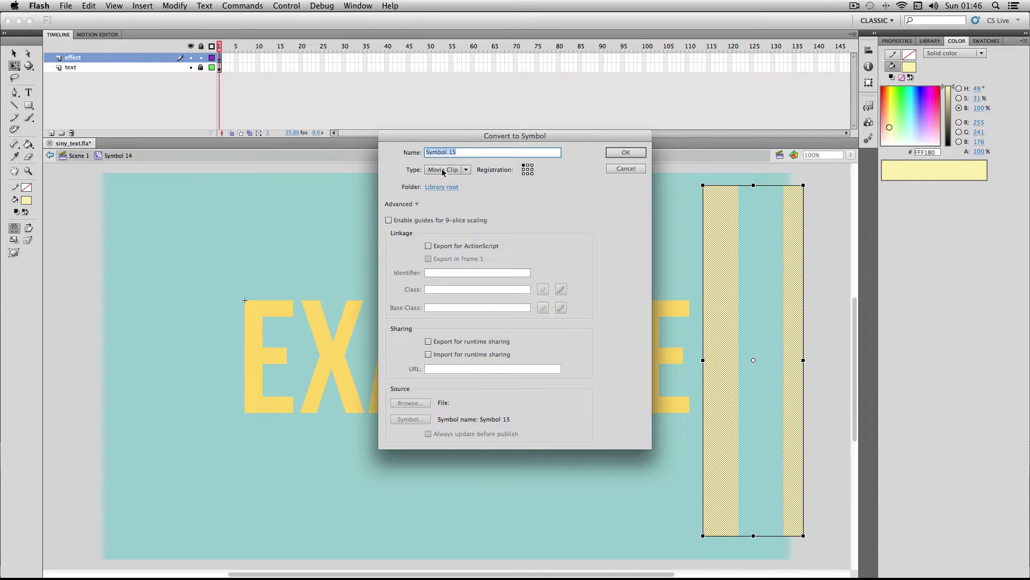
click(624, 153)
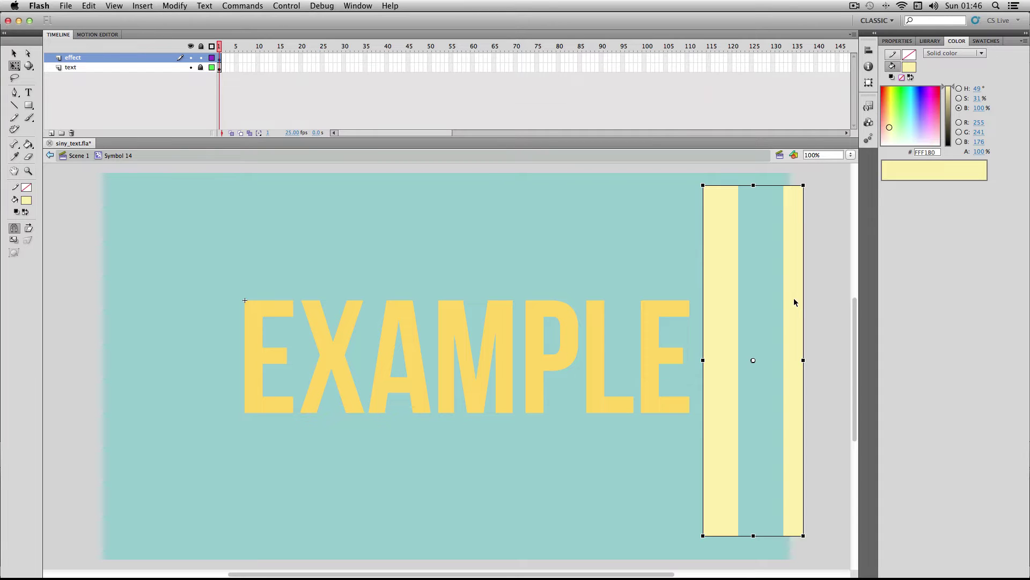
- Add a Blur filter to the bar clip with High quality and 8 px blur
click(896, 42)
click(884, 575)
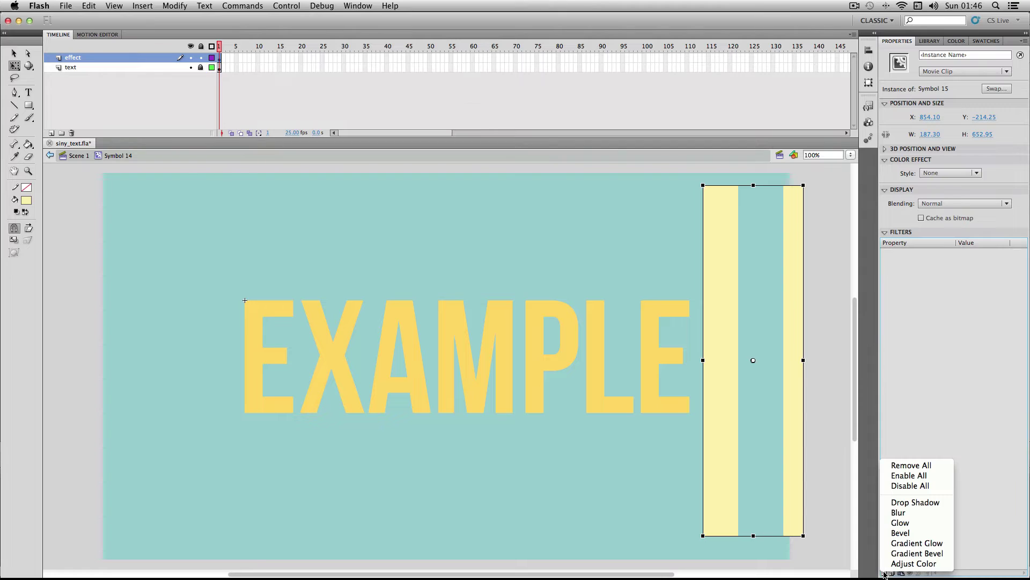
click(910, 514)
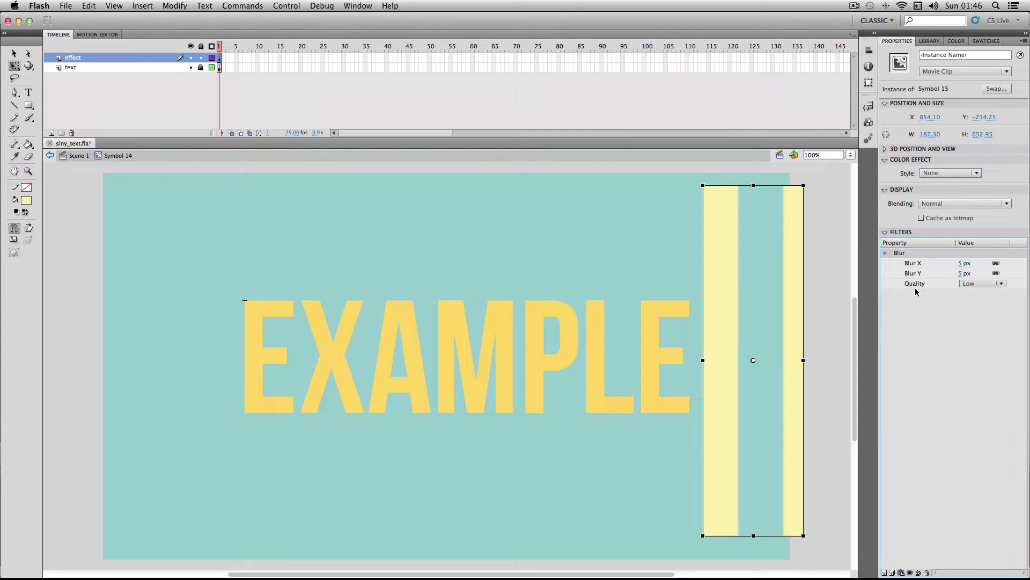
click(987, 284)
click(978, 305)
click(960, 274)
text(8)
key(Return)
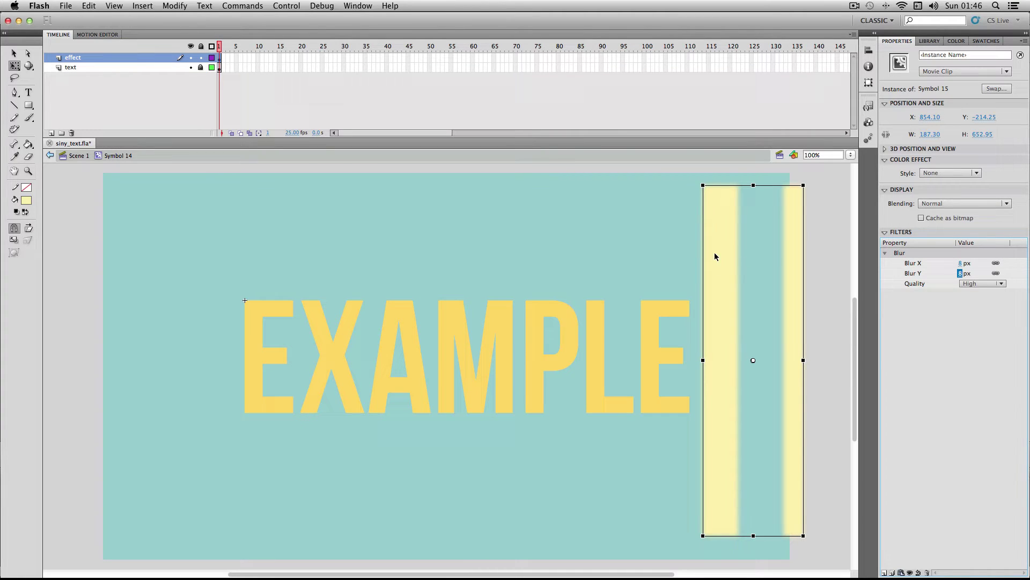
click(632, 243)
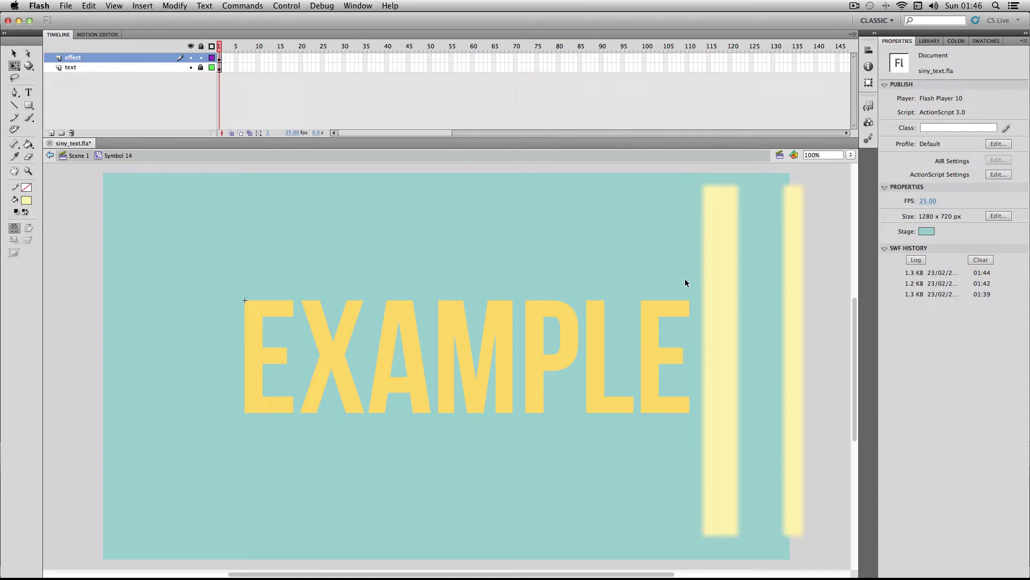
- Move the blurred bar clip to the left edge, rotate it clockwise, and nudge it left
click(723, 279)
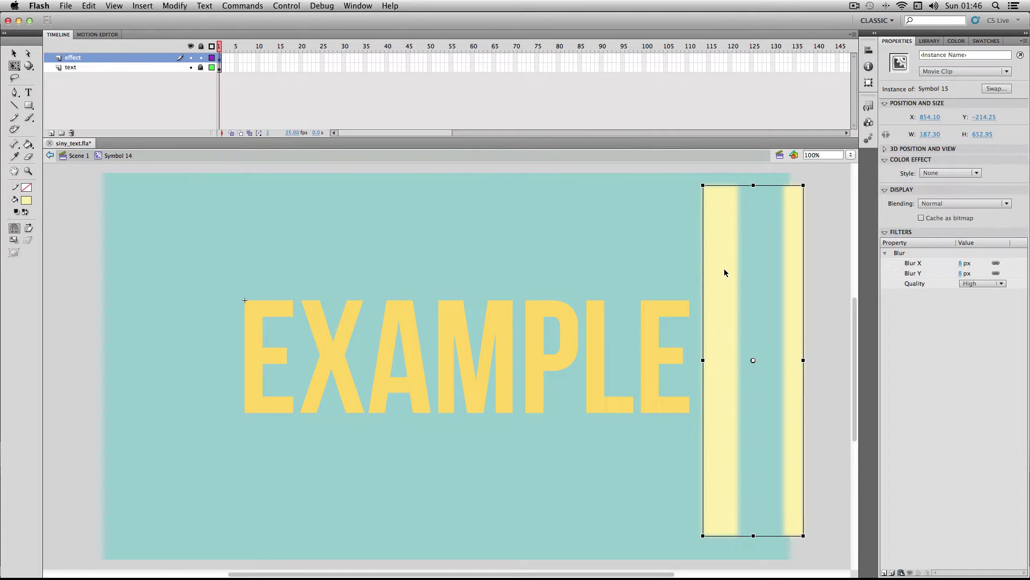
drag(724, 272, 158, 279)
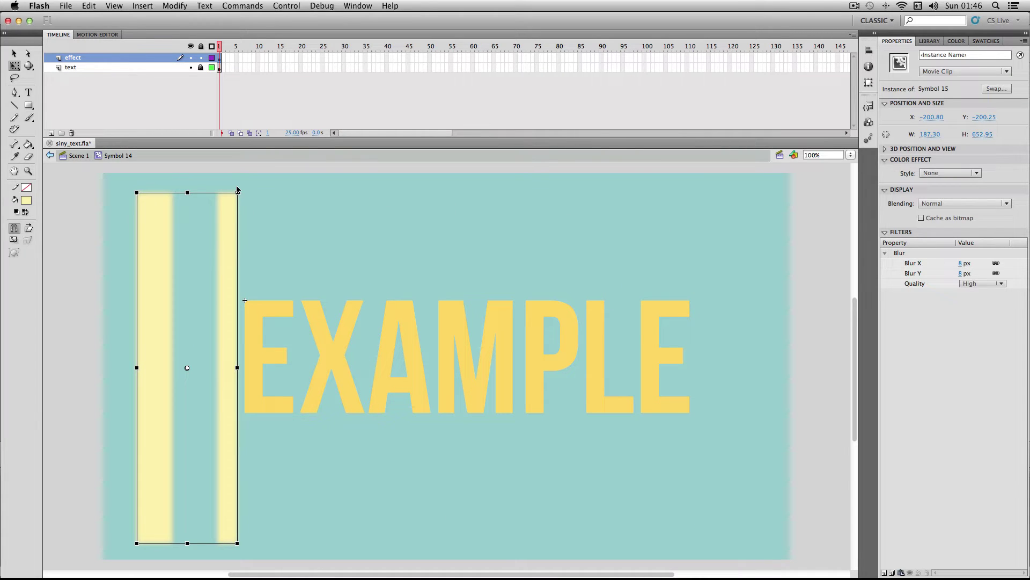
drag(238, 189, 306, 188)
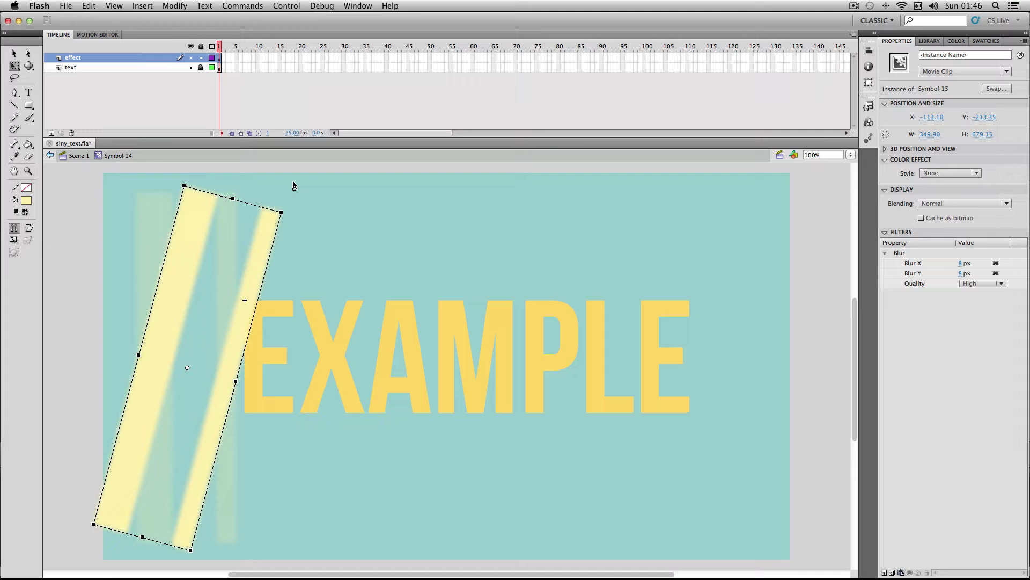
drag(262, 251, 245, 250)
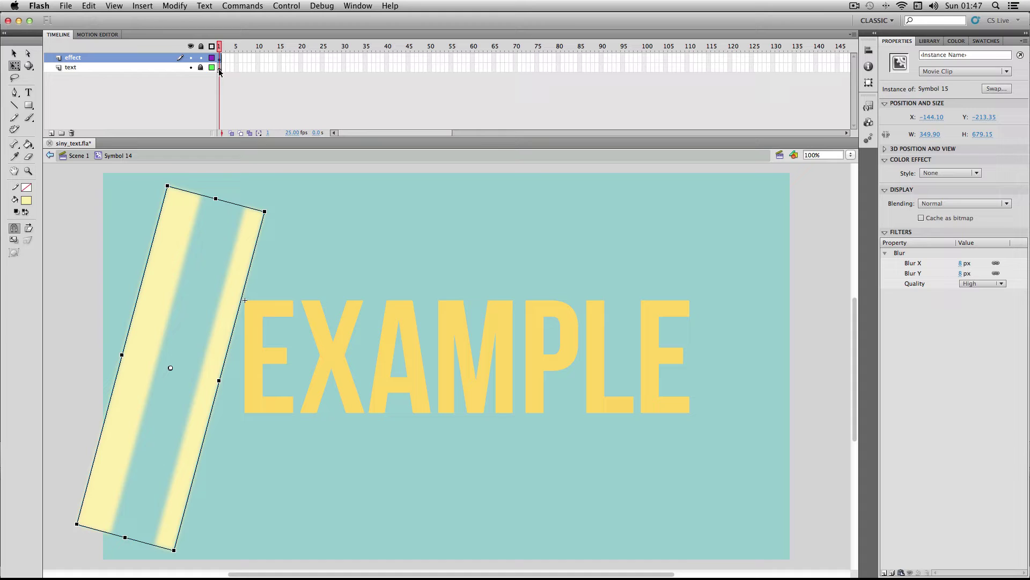
- Extend the text layer to frame 20 and return the playhead to frame 1
click(298, 66)
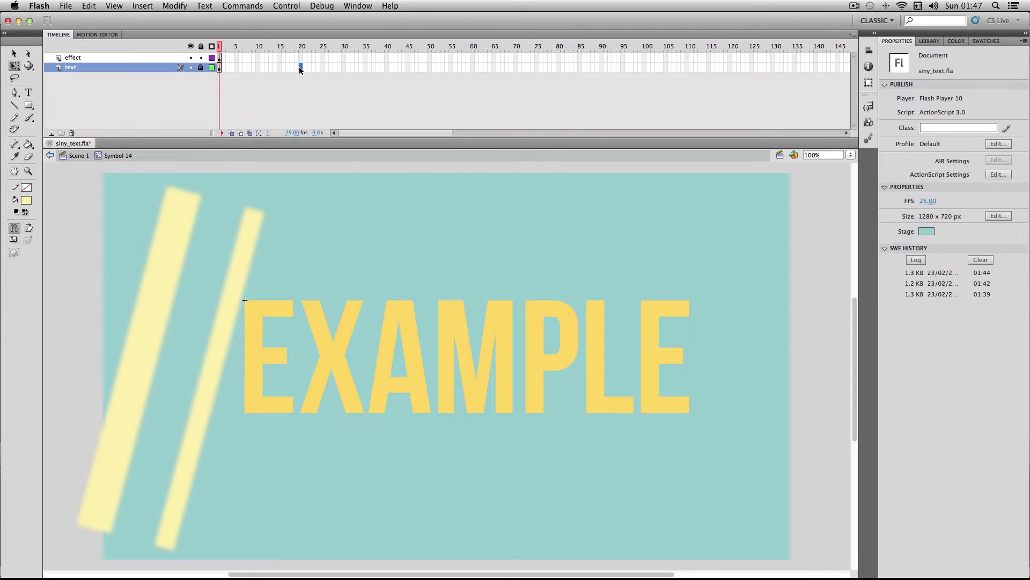
right_click(299, 66)
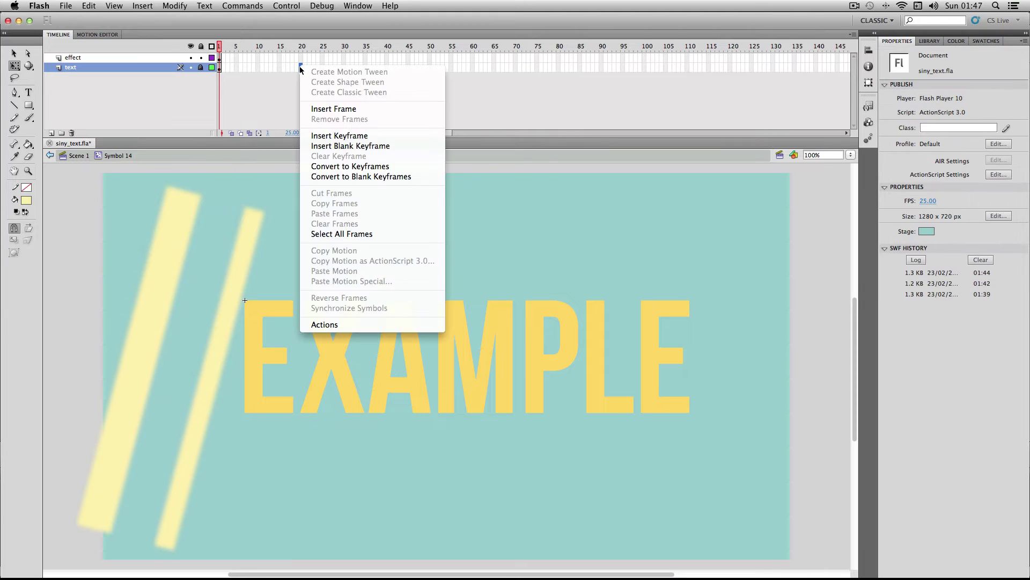
click(321, 109)
drag(251, 48, 213, 51)
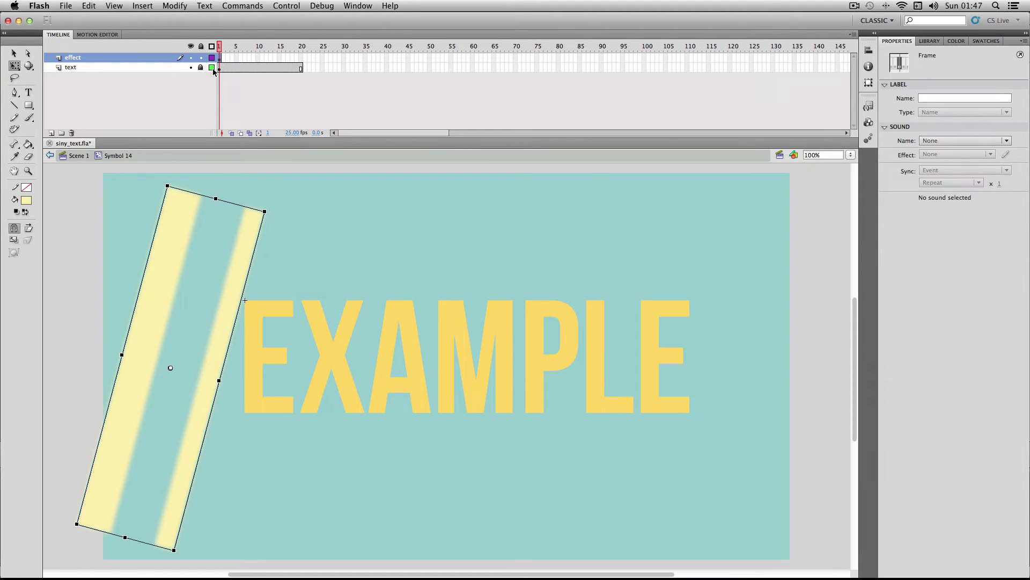
- Create a classic tween on effect with a frame-20 keyframe moving the bars past EXAMPLE's right
right_click(220, 62)
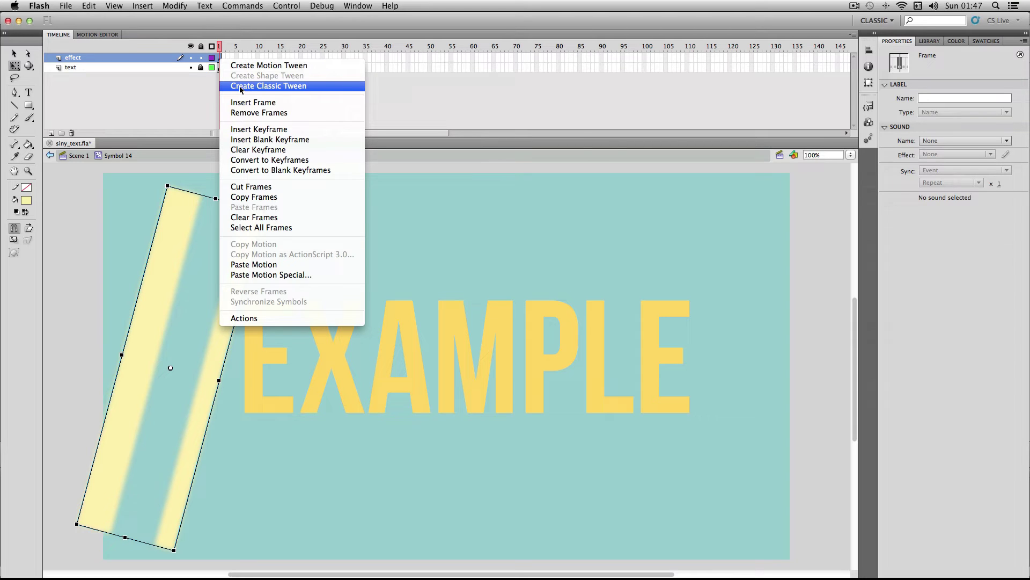
click(280, 87)
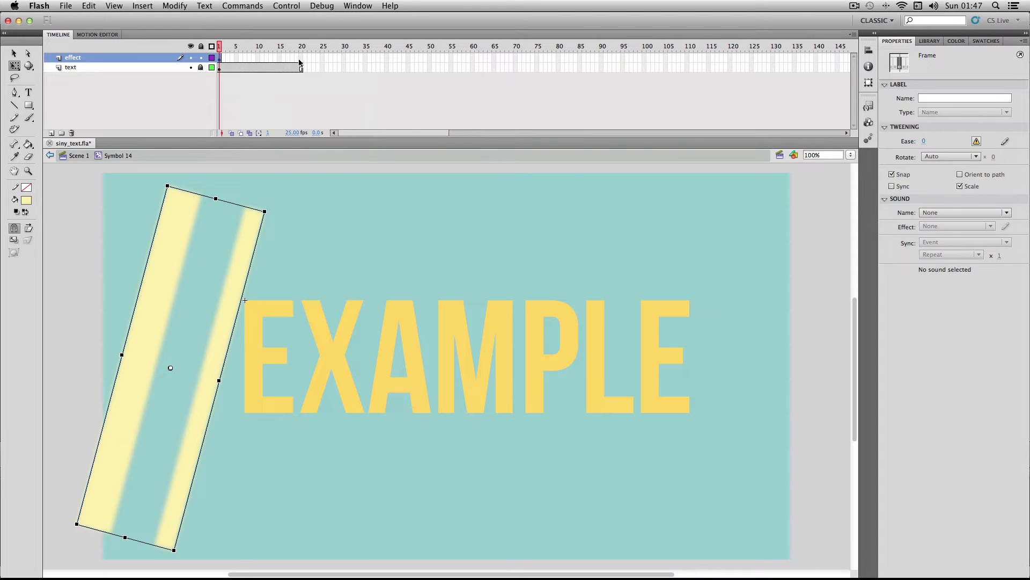
click(300, 56)
right_click(302, 55)
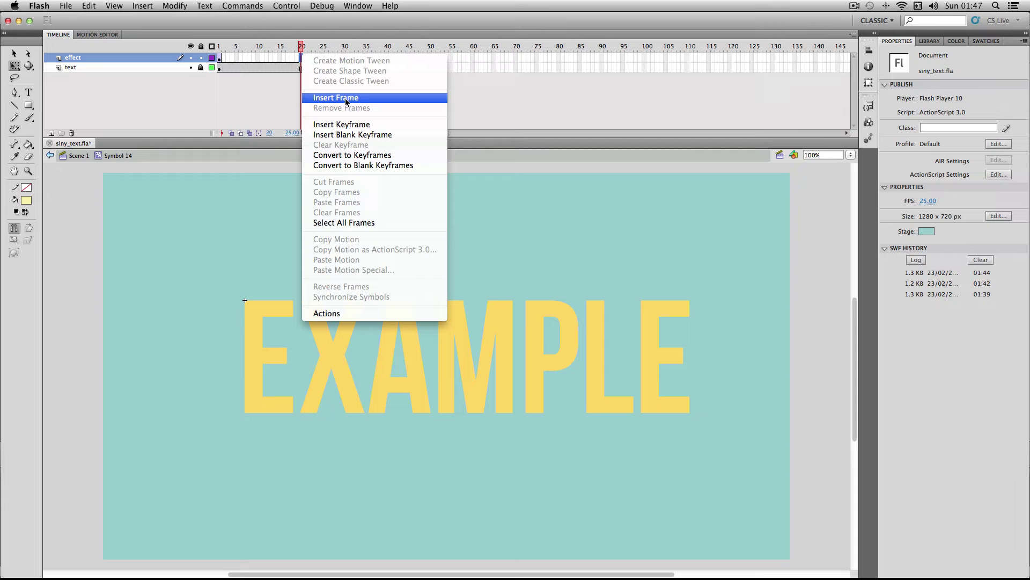
click(342, 124)
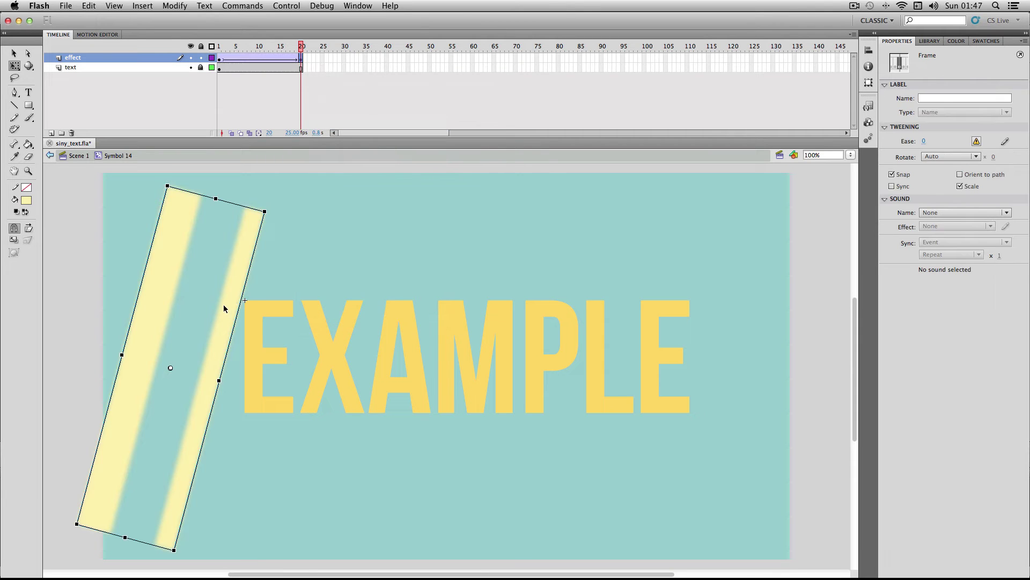
drag(155, 301, 732, 331)
click(553, 260)
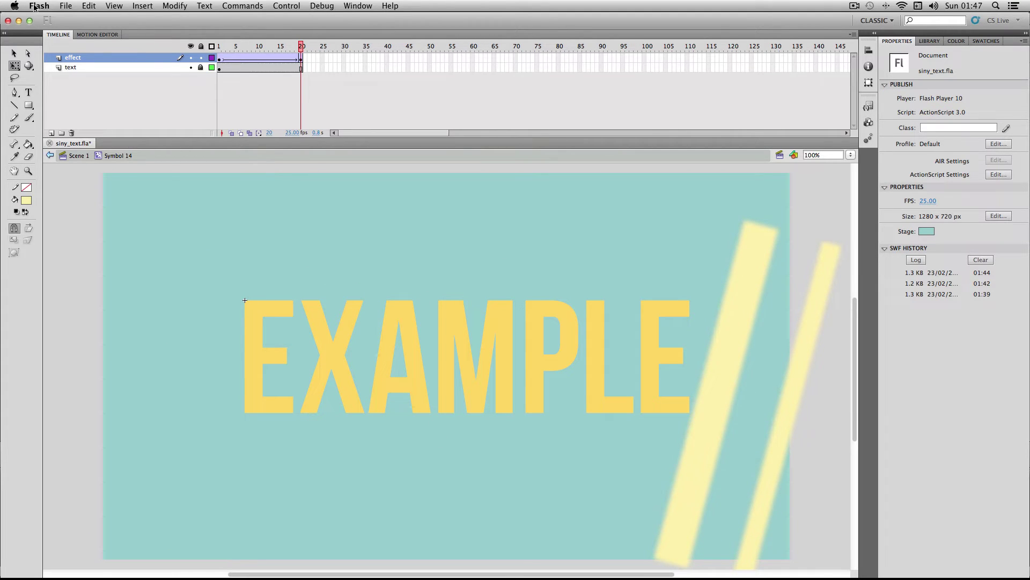
click(66, 5)
mouse_move(108, 191)
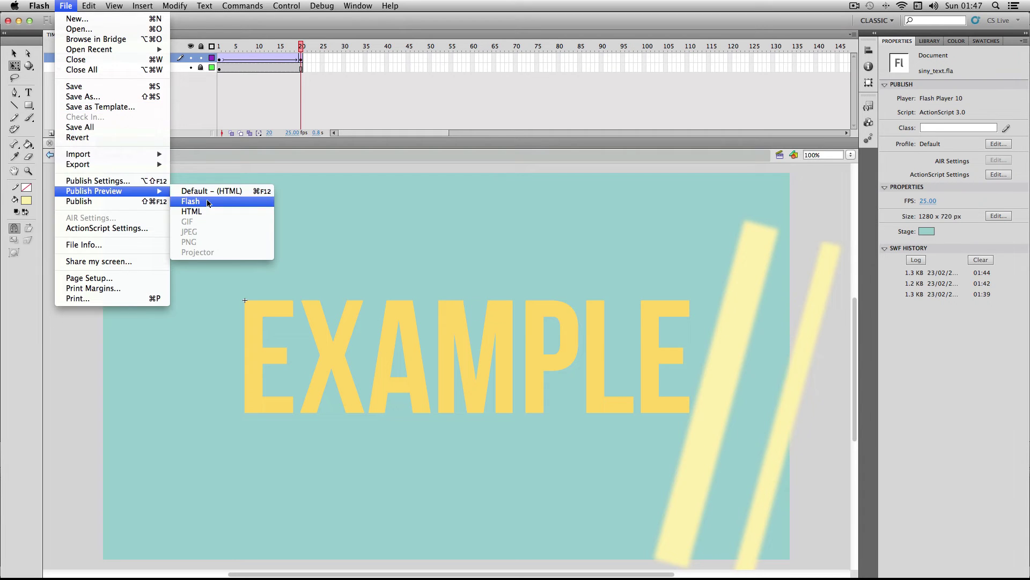
click(208, 203)
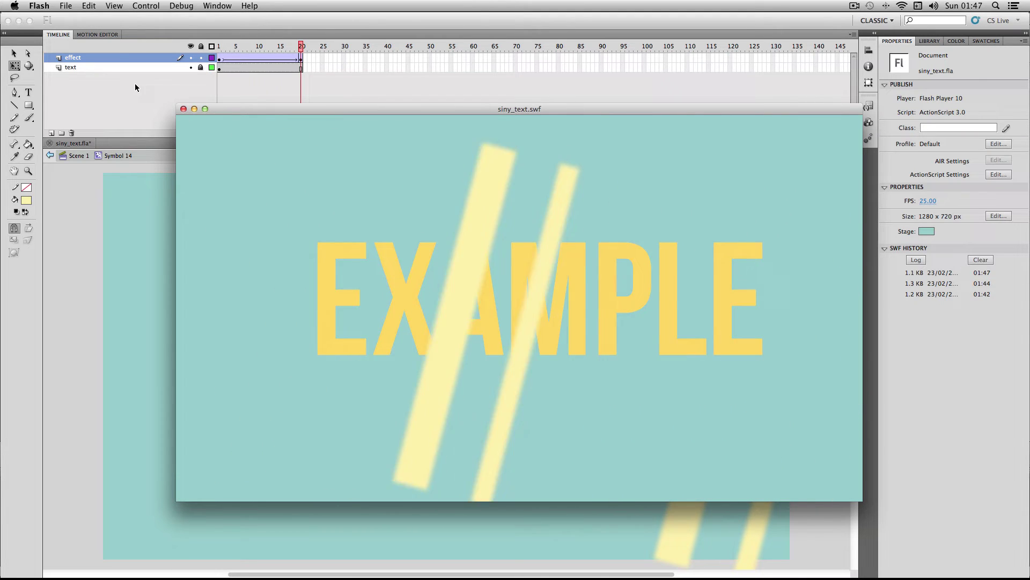
key(super+w)
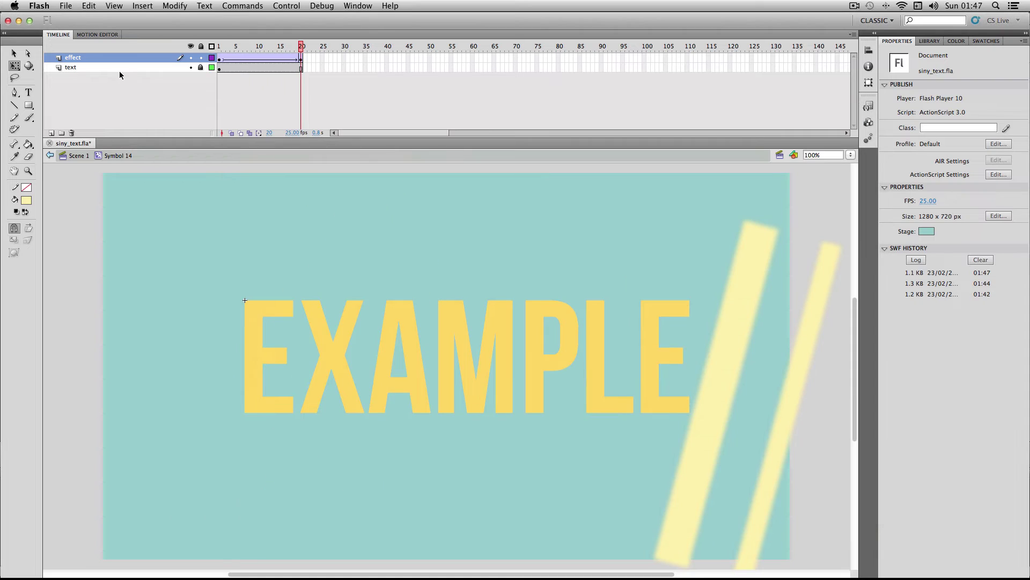
- Copy the text layer's frames and add a new layer above effect named 'mask'
click(111, 68)
right_click(240, 66)
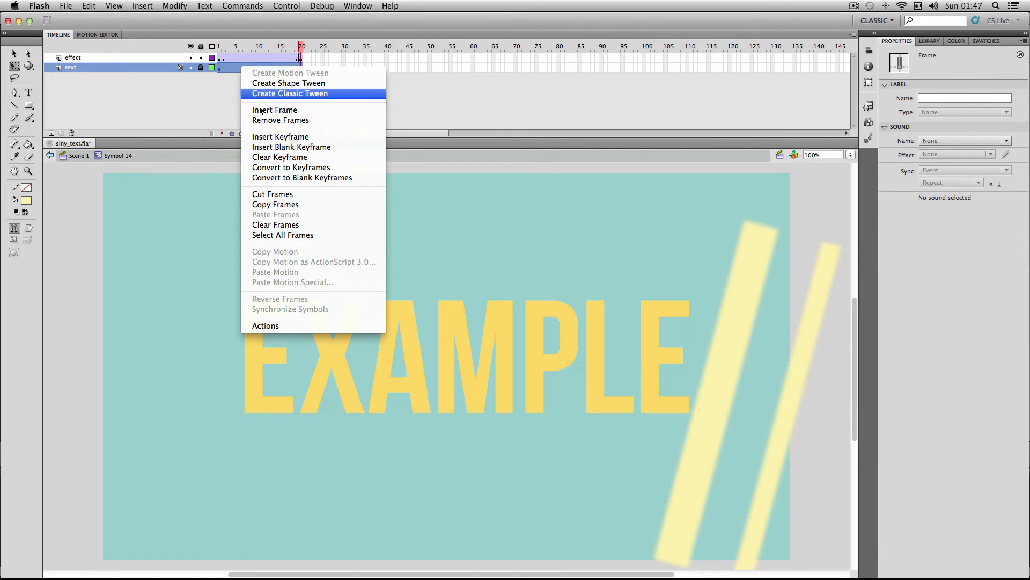
click(288, 204)
click(102, 56)
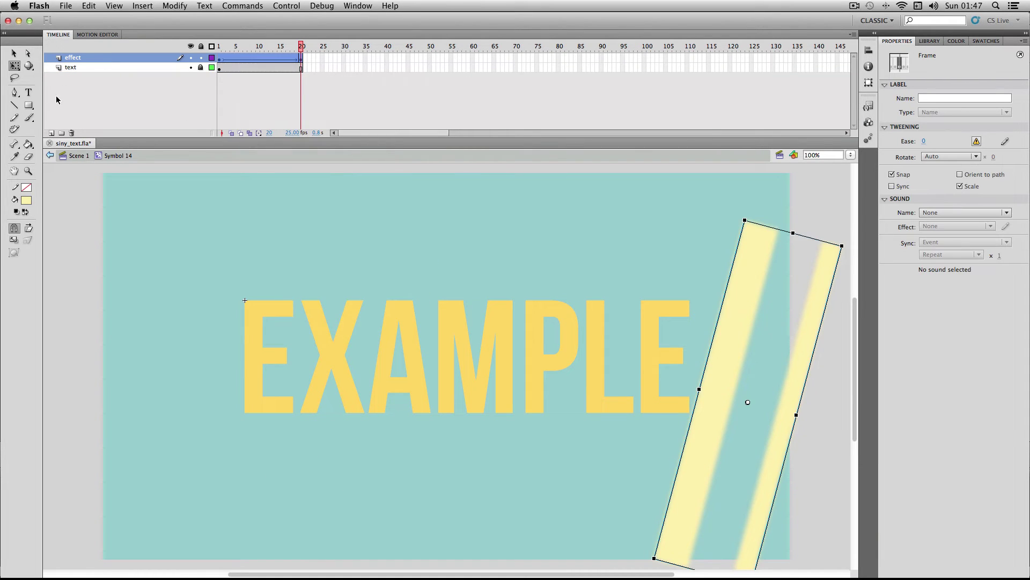
click(51, 133)
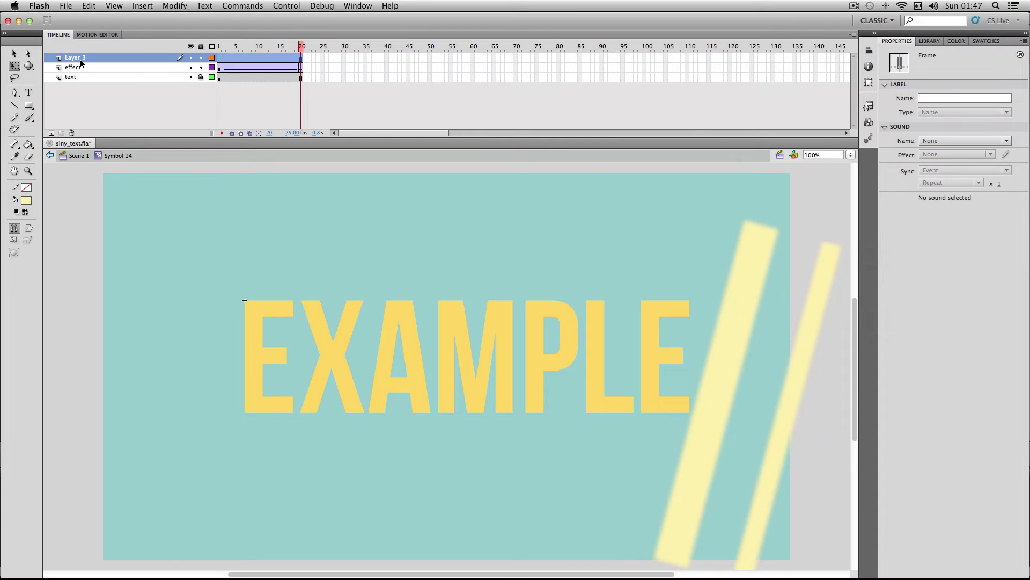
double_click(79, 60)
text(mask)
key(Return)
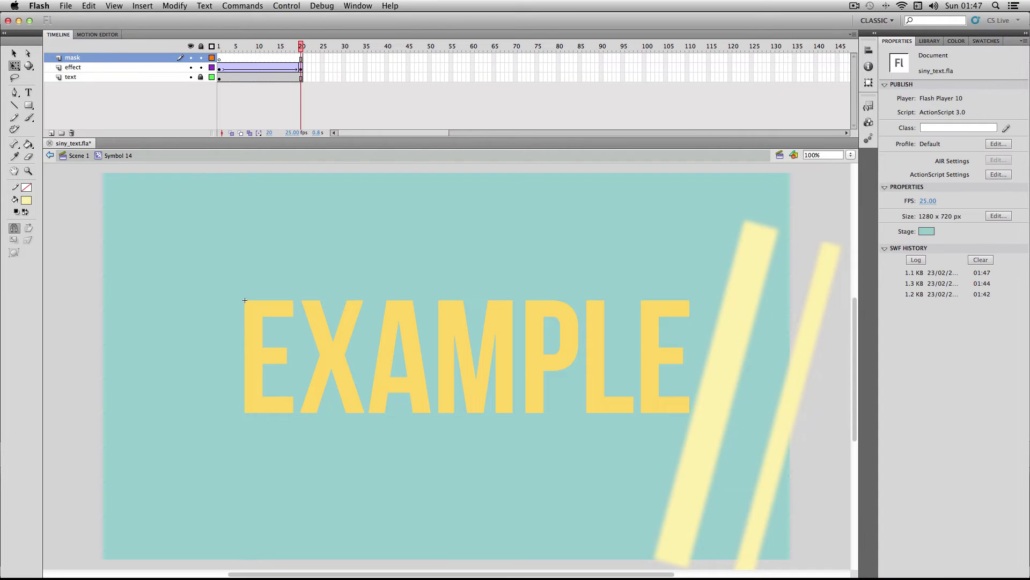
- Paste the text frames into the mask layer and set it as a mask over effect
click(256, 58)
right_click(257, 60)
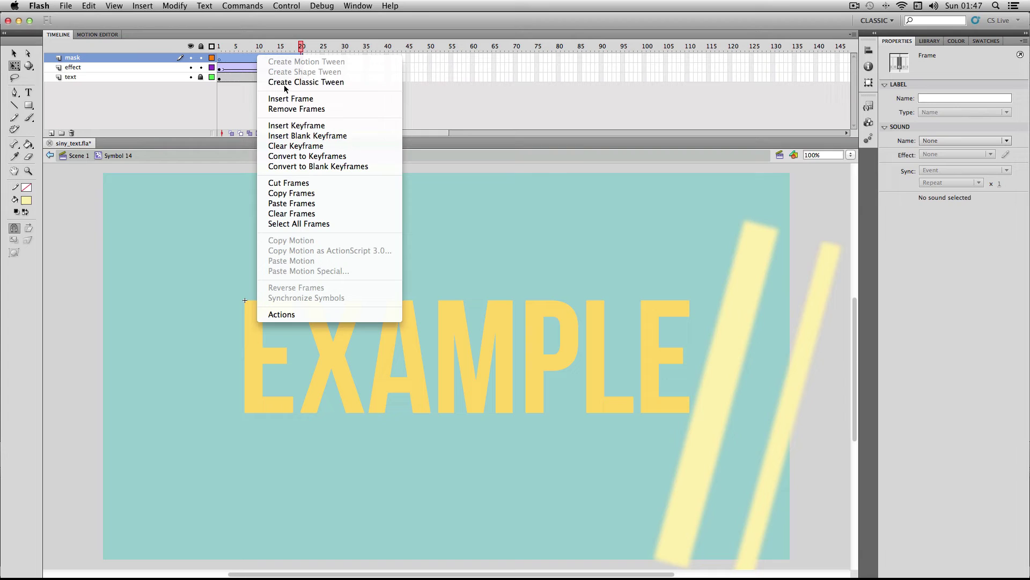
click(299, 203)
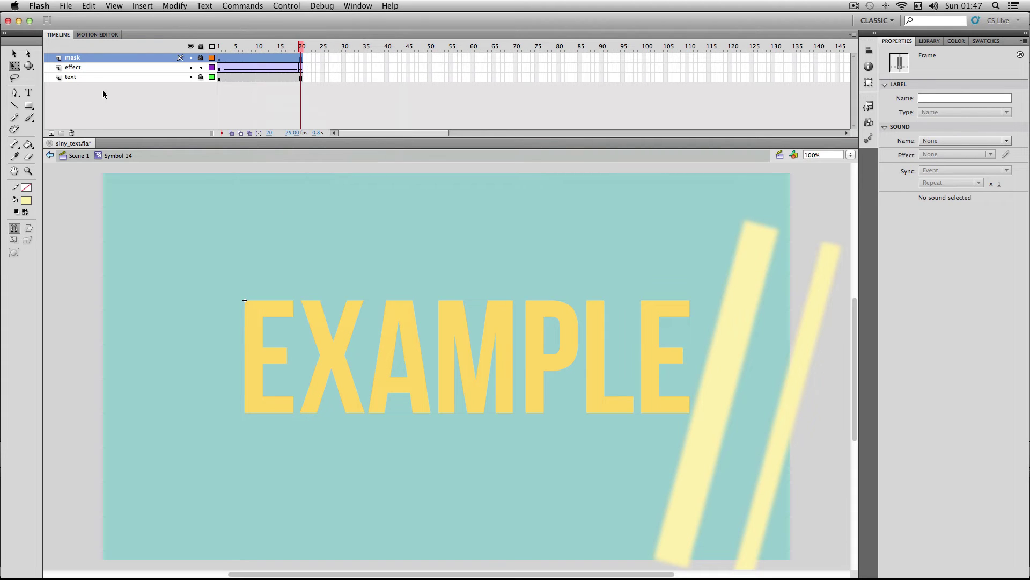
right_click(89, 58)
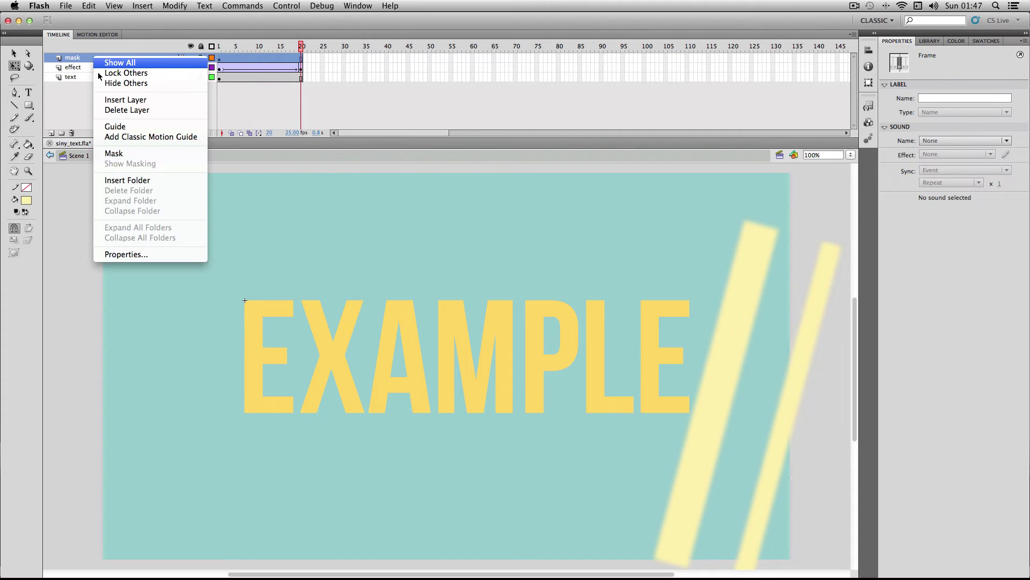
click(119, 154)
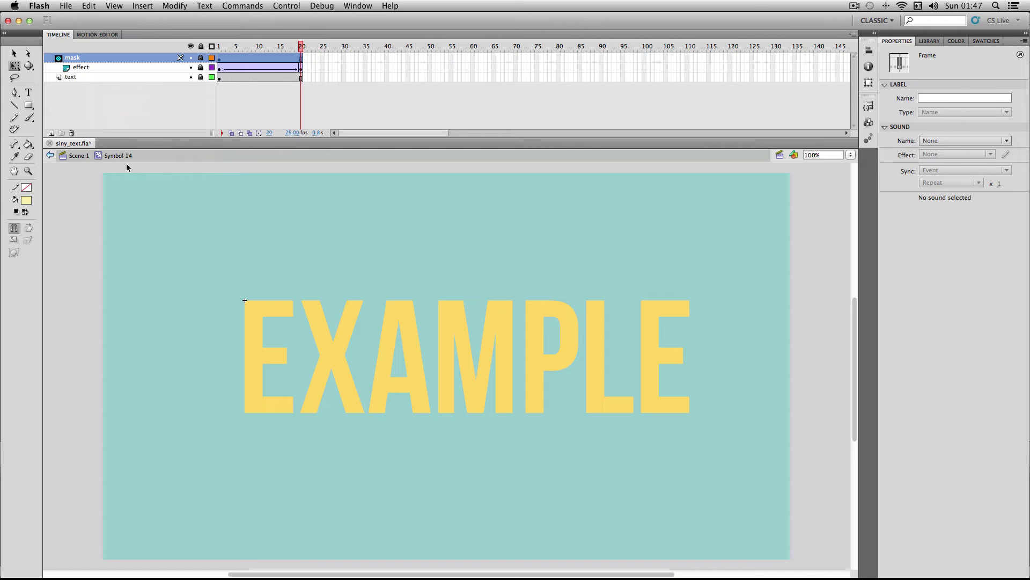
- Publish a Flash preview of the movie
click(66, 5)
mouse_move(120, 191)
click(214, 198)
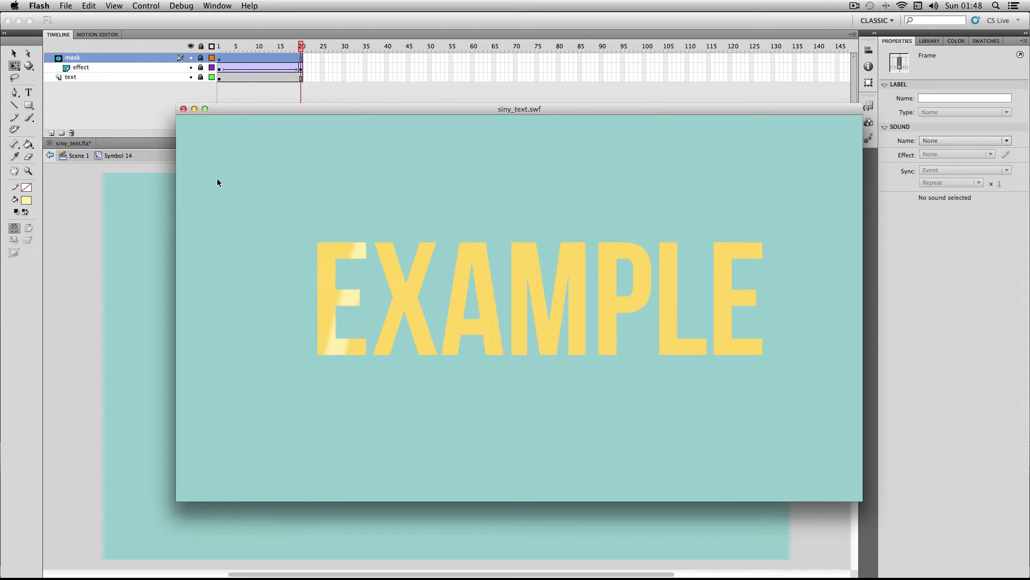
- Close the siny_text.swf preview after watching the shine sweep across EXAMPLE
click(184, 109)
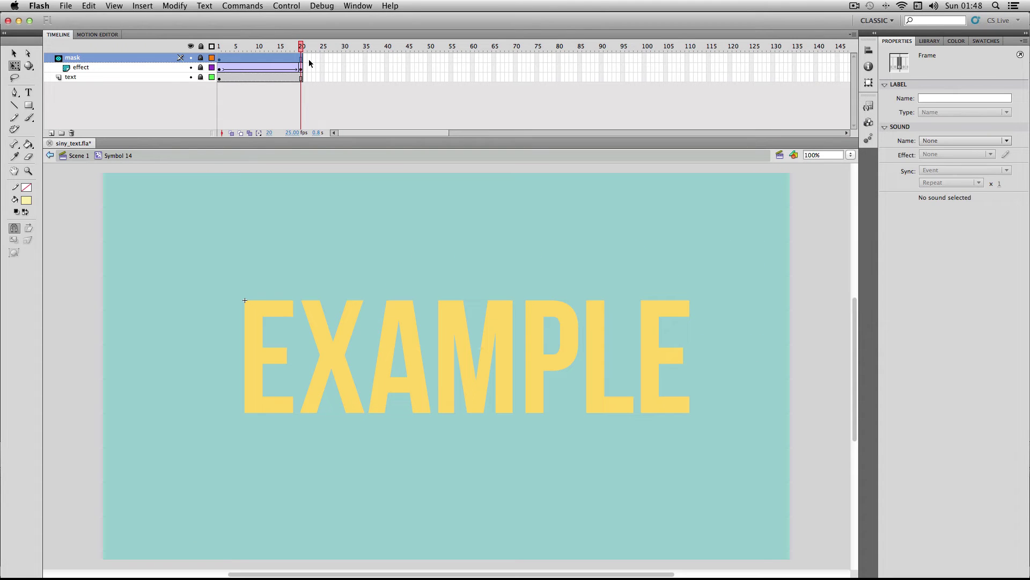
- Insert keyframes at frame 30 on all three layers
click(344, 70)
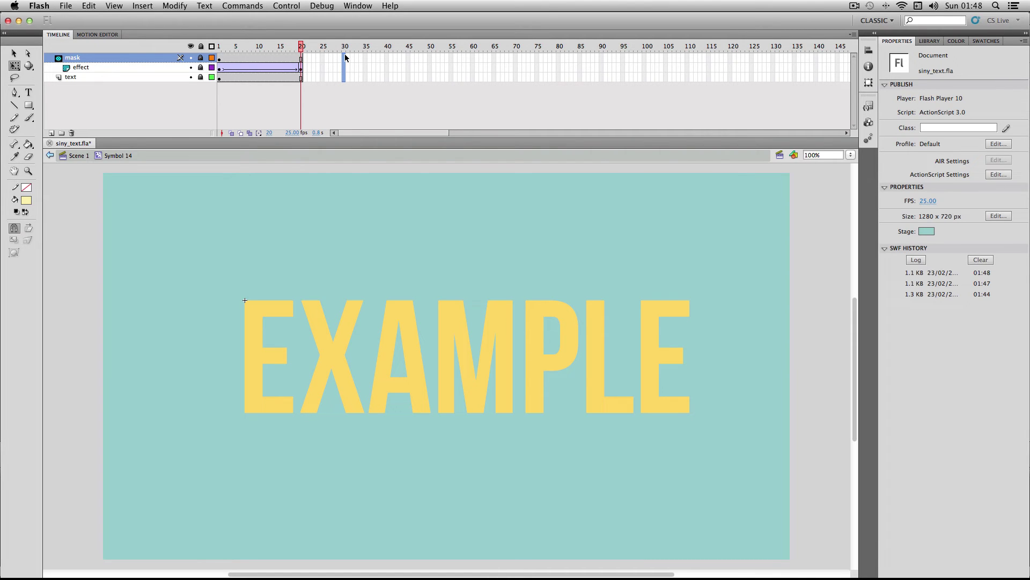
click(345, 58)
right_click(345, 61)
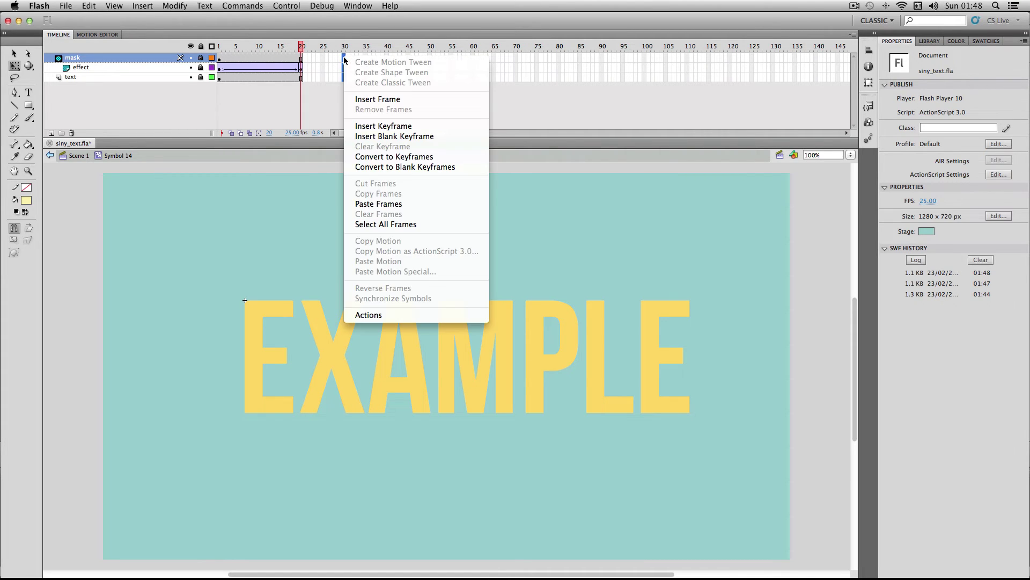
click(397, 126)
- Publish a Flash preview of the 30-frame animation
click(66, 5)
mouse_move(85, 193)
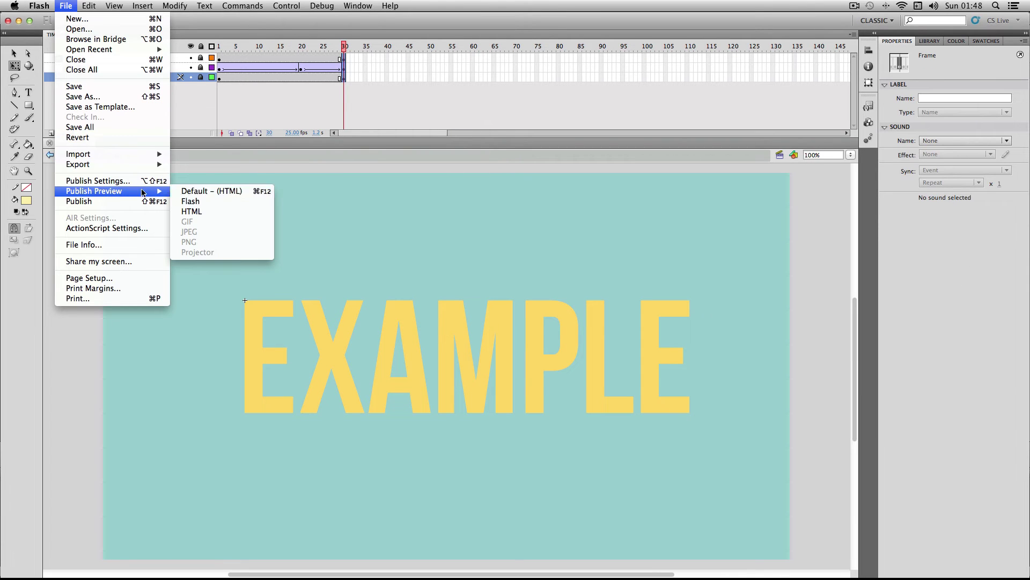
click(212, 203)
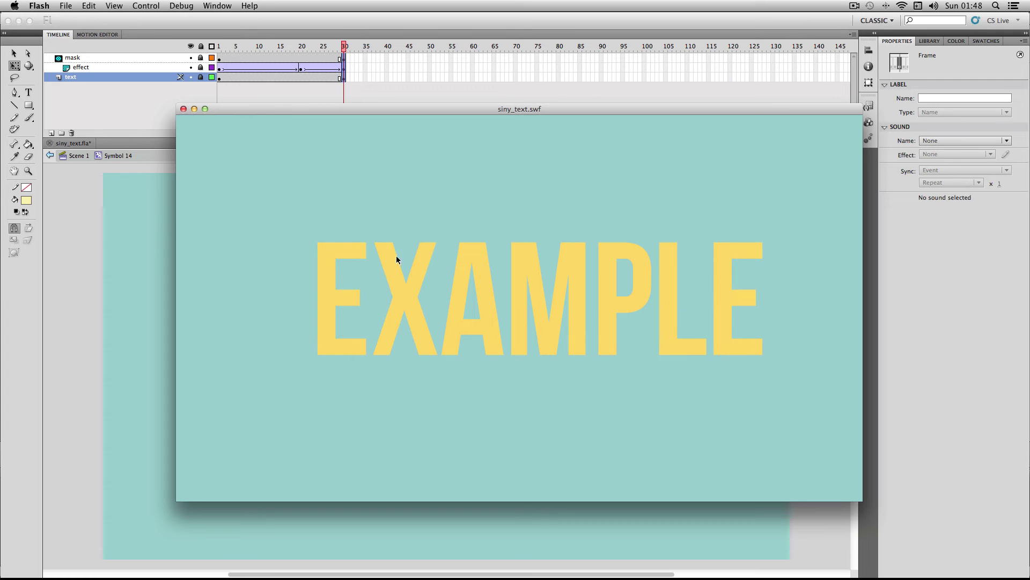
- Close the SWF preview and copy all of the text layer's frames
click(184, 109)
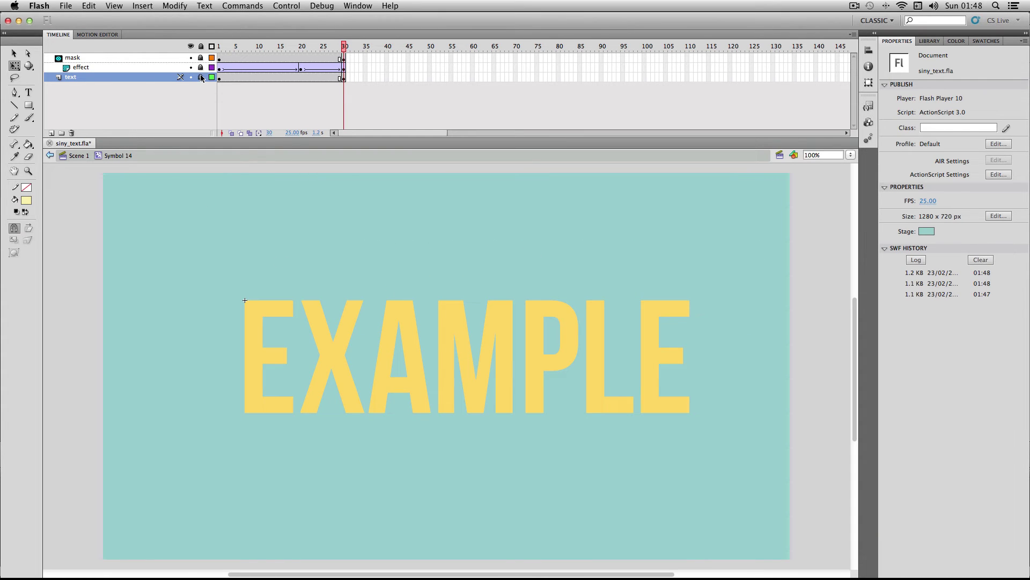
click(133, 76)
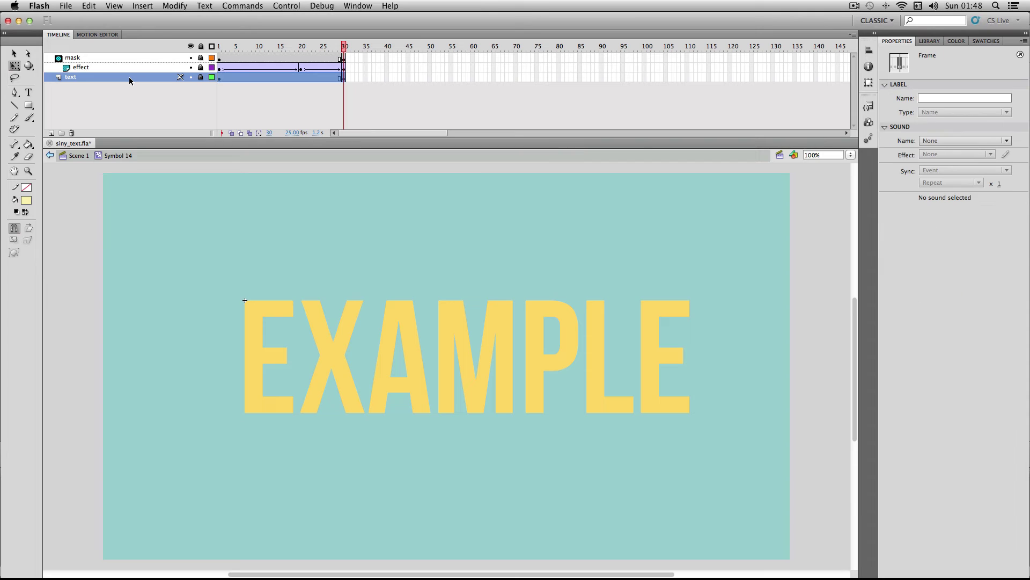
right_click(239, 79)
click(260, 211)
- Remove and restore frames at frame 30 on the text layer, then copy its frames again
click(133, 92)
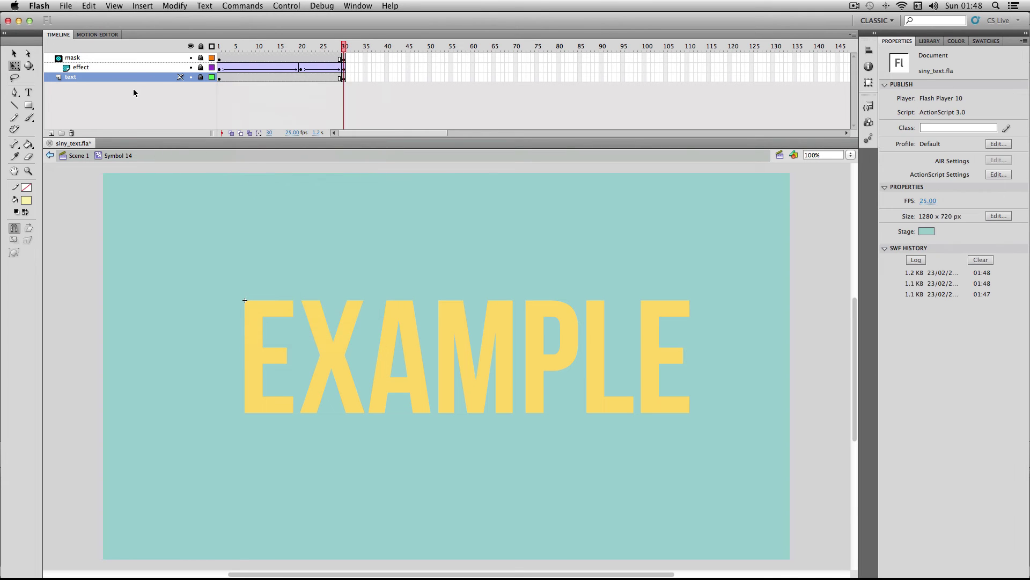
click(346, 80)
right_click(347, 81)
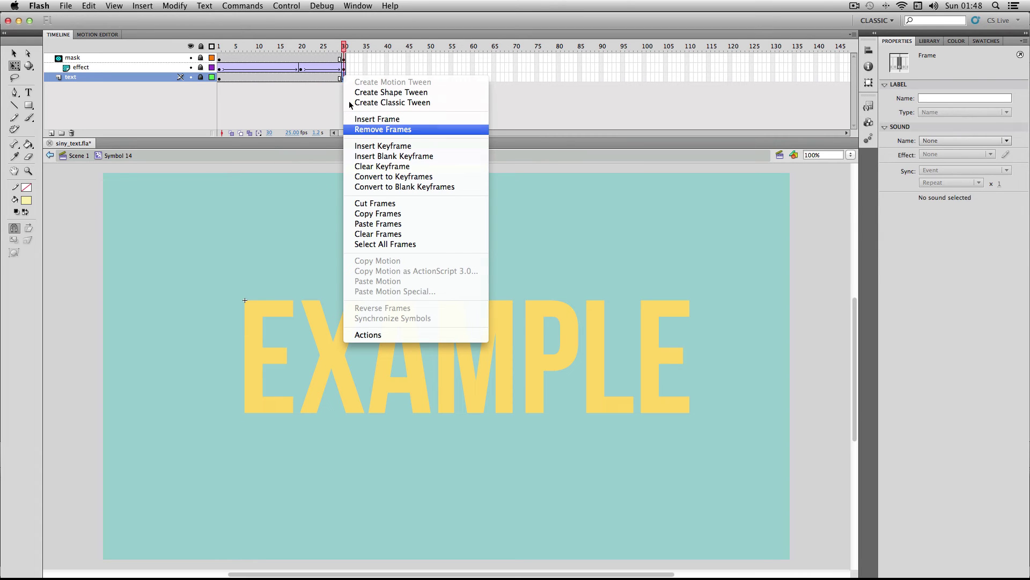
click(355, 129)
right_click(346, 79)
click(357, 121)
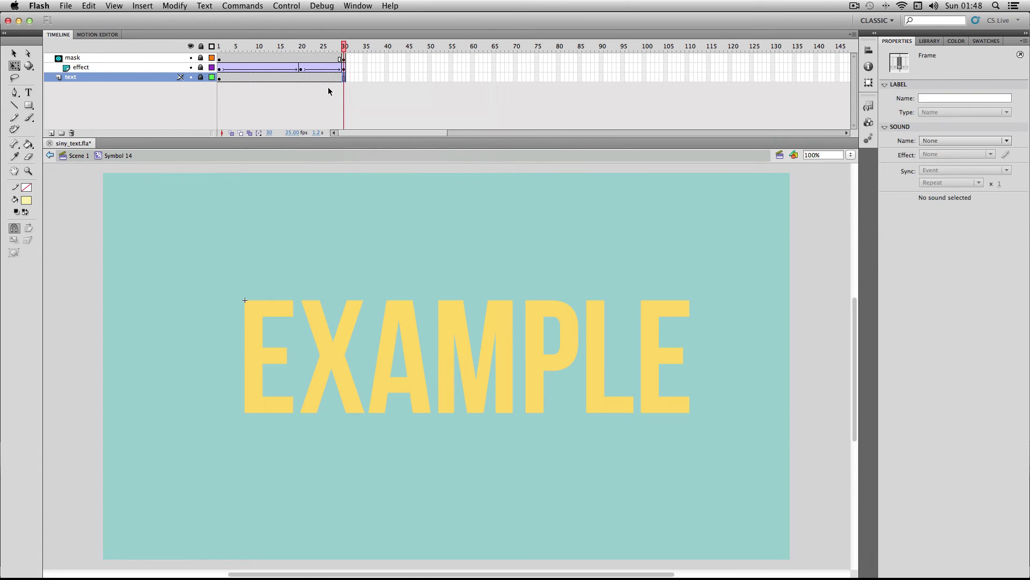
click(127, 73)
click(248, 76)
right_click(248, 76)
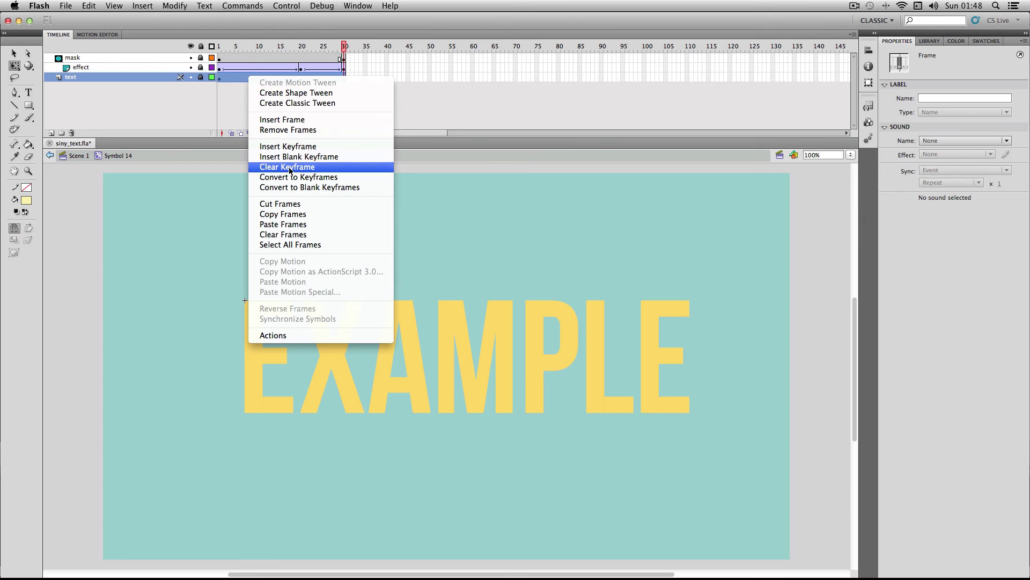
click(283, 214)
- Insert a new layer below the text layer and name it 'shadow'
right_click(103, 75)
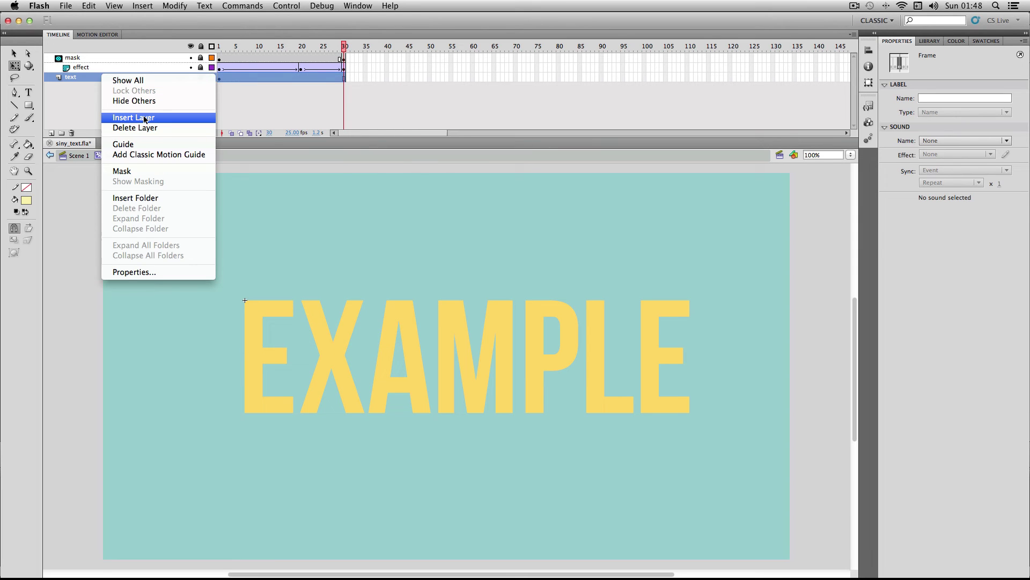
click(131, 117)
mouse_move(96, 80)
mouse_down()
mouse_move(102, 96)
mouse_move(92, 94)
mouse_up()
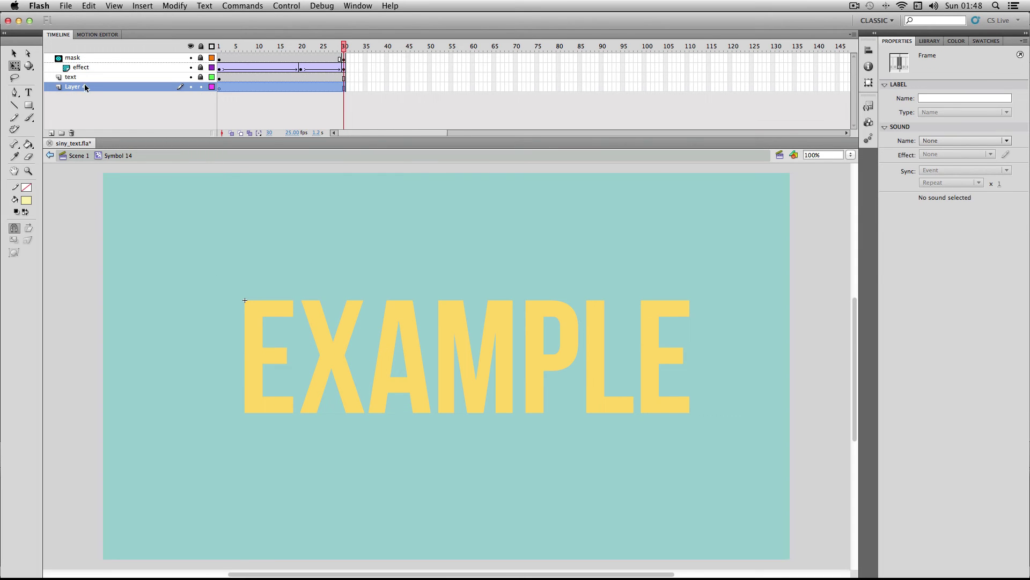
double_click(85, 85)
text(shadow)
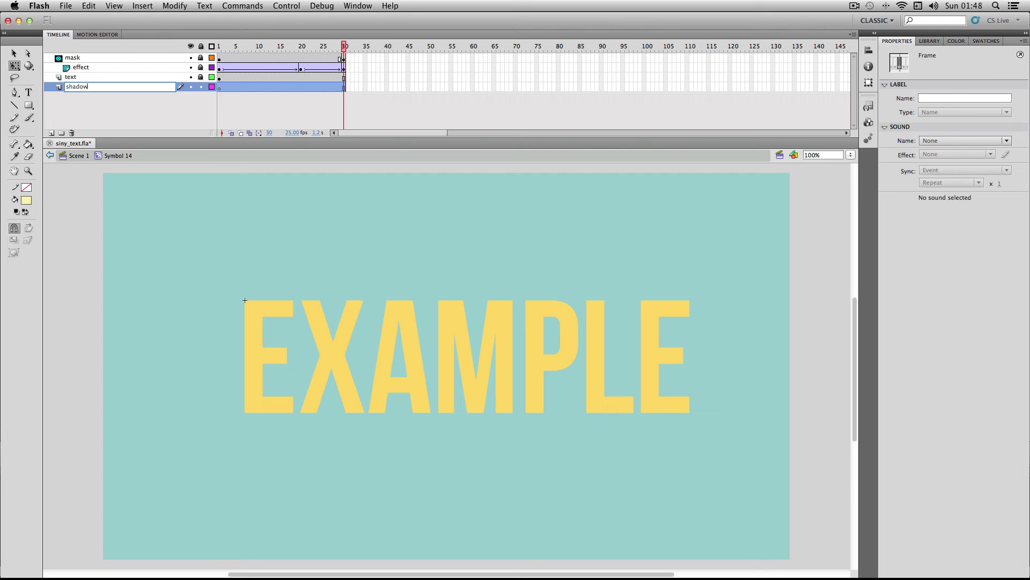
click(245, 300)
- Paste the copied text frames into the shadow layer, unlock it, and select all its frames
click(97, 87)
right_click(231, 88)
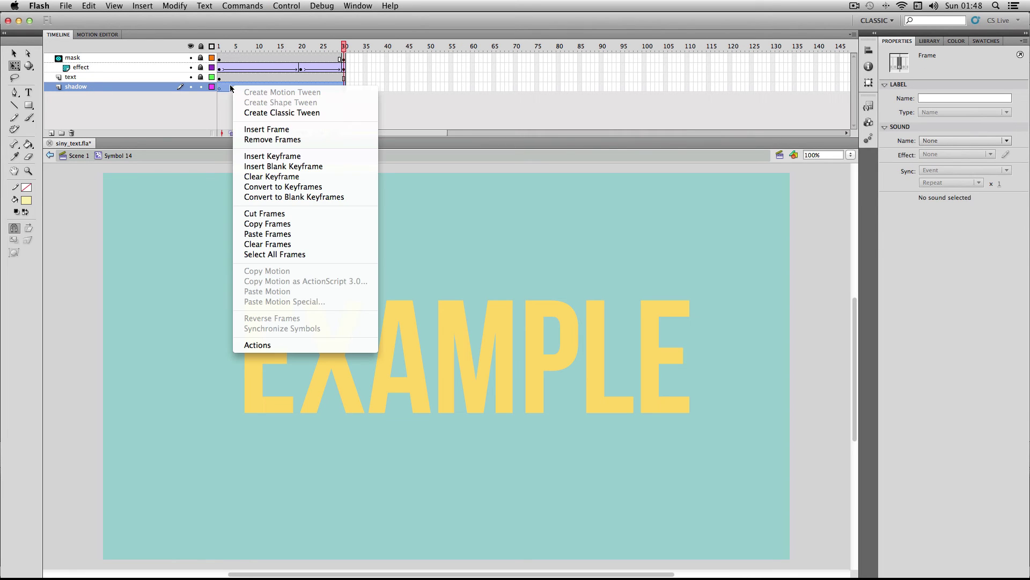
click(266, 234)
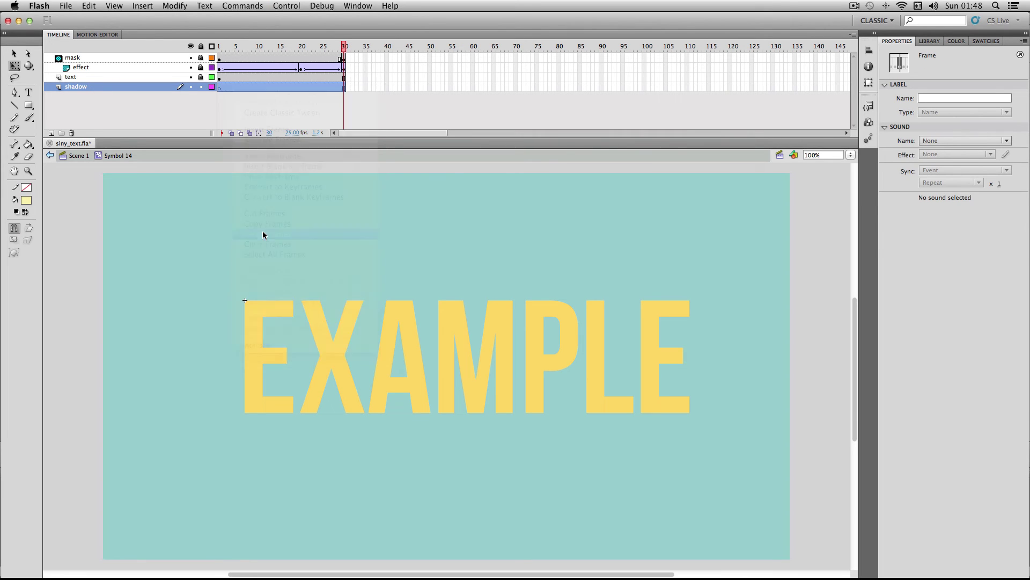
click(200, 88)
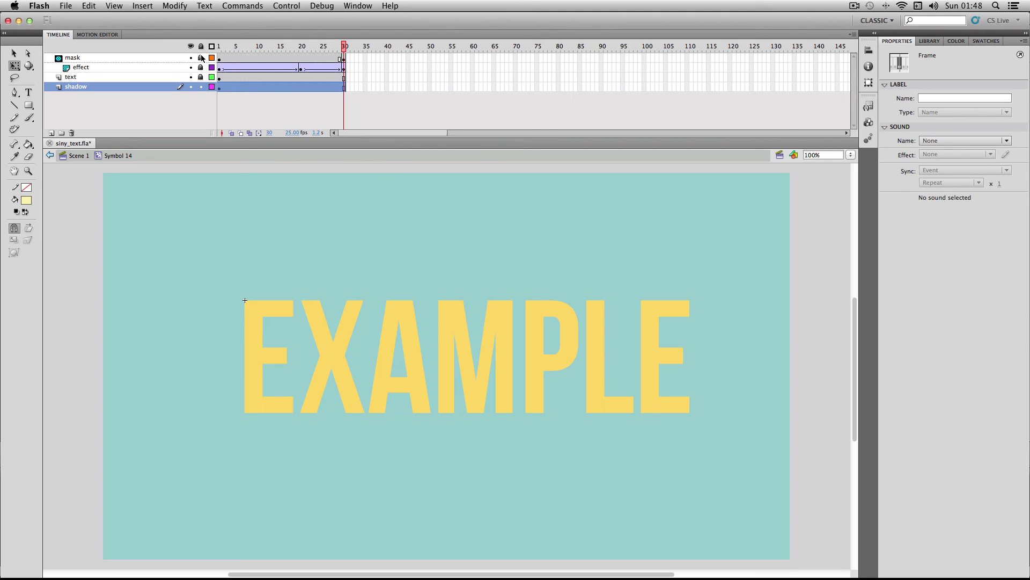
click(231, 90)
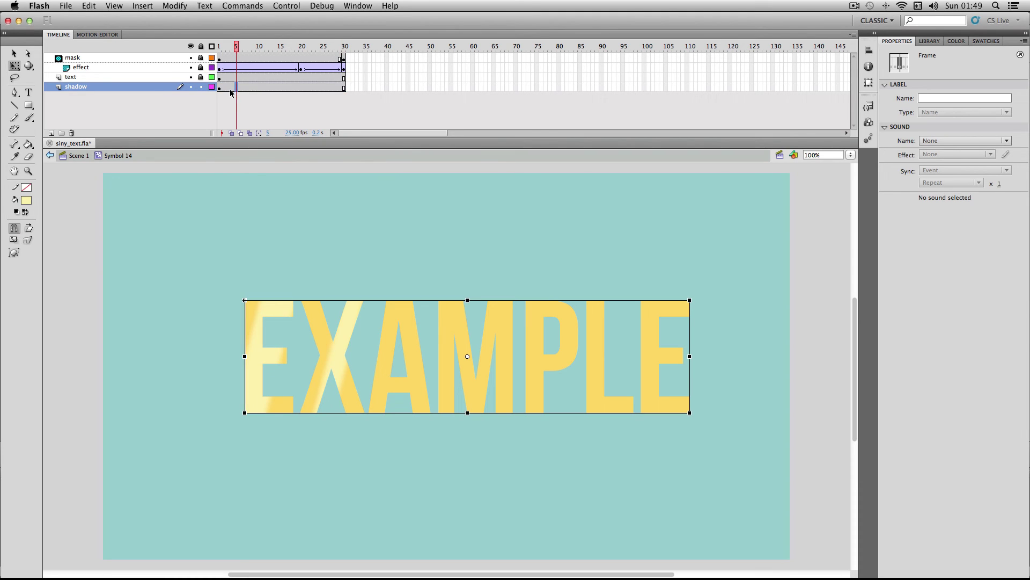
click(187, 89)
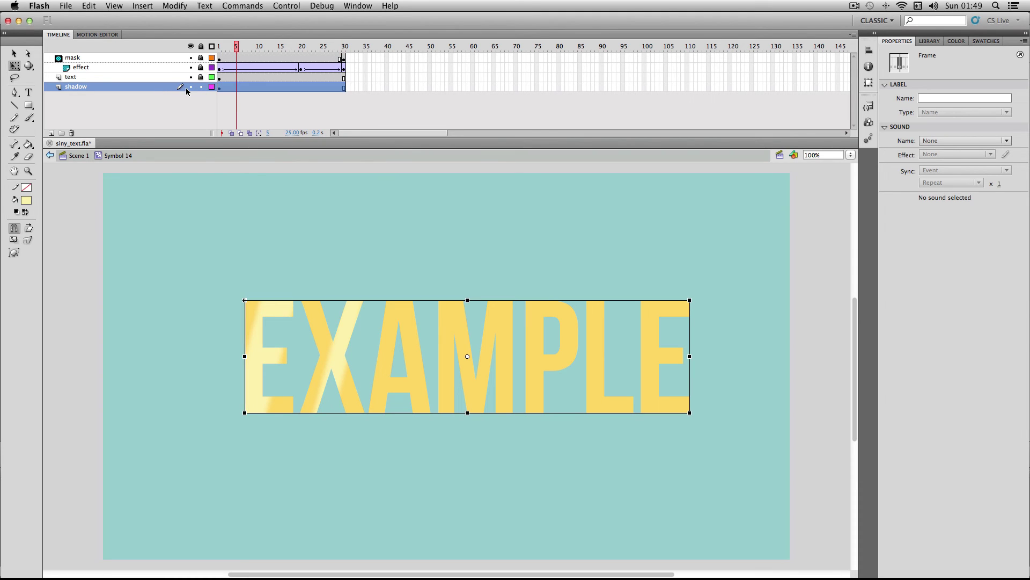
click(301, 88)
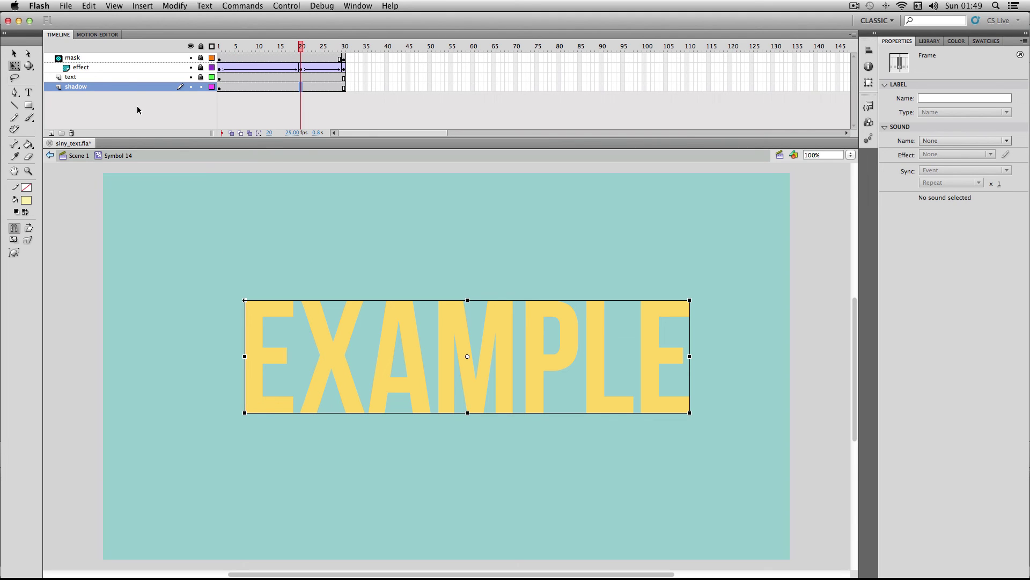
click(130, 89)
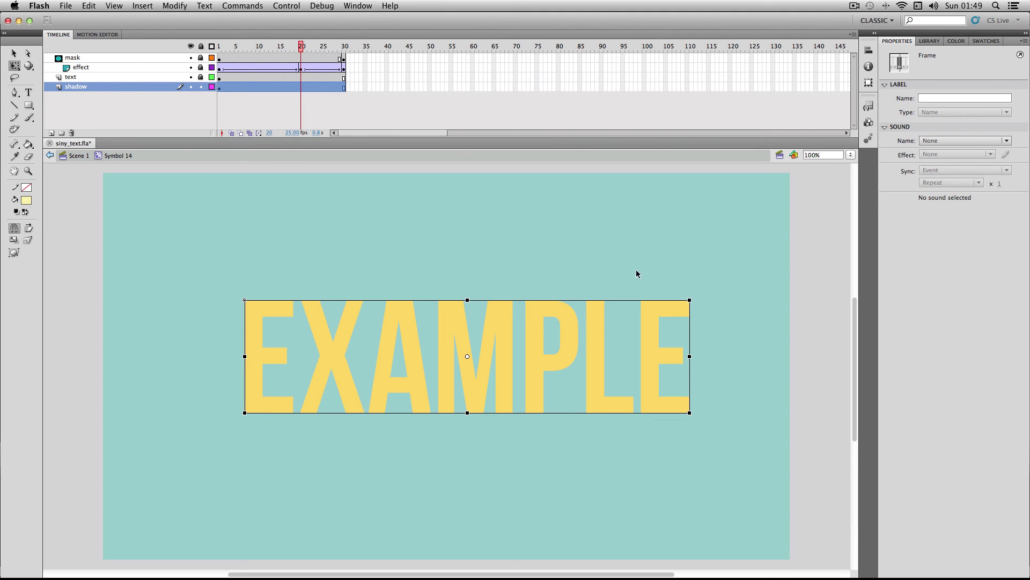
- Darken the shadow copy's fill to D0AE58 in the Color panel
click(956, 41)
click(909, 67)
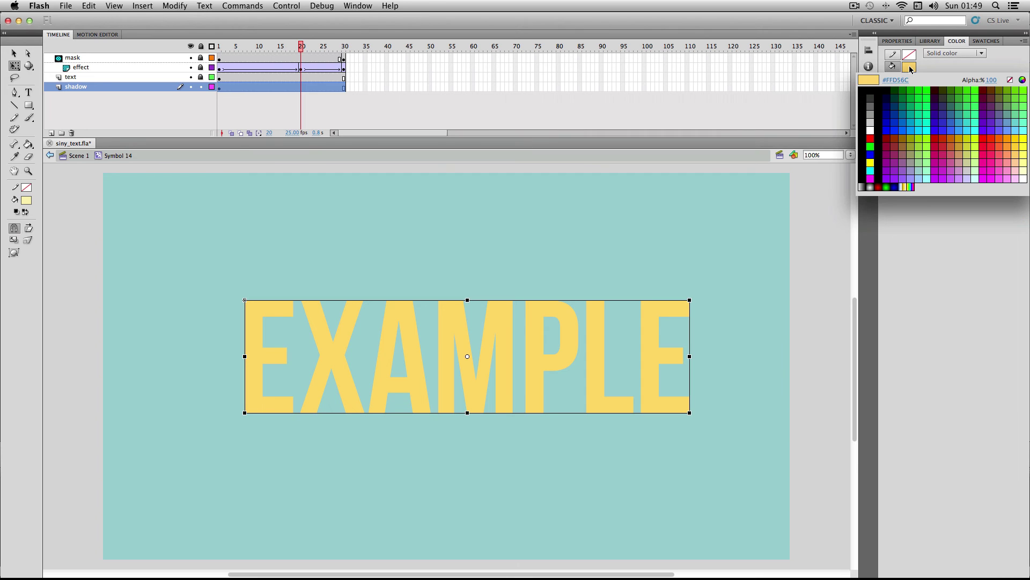
click(654, 325)
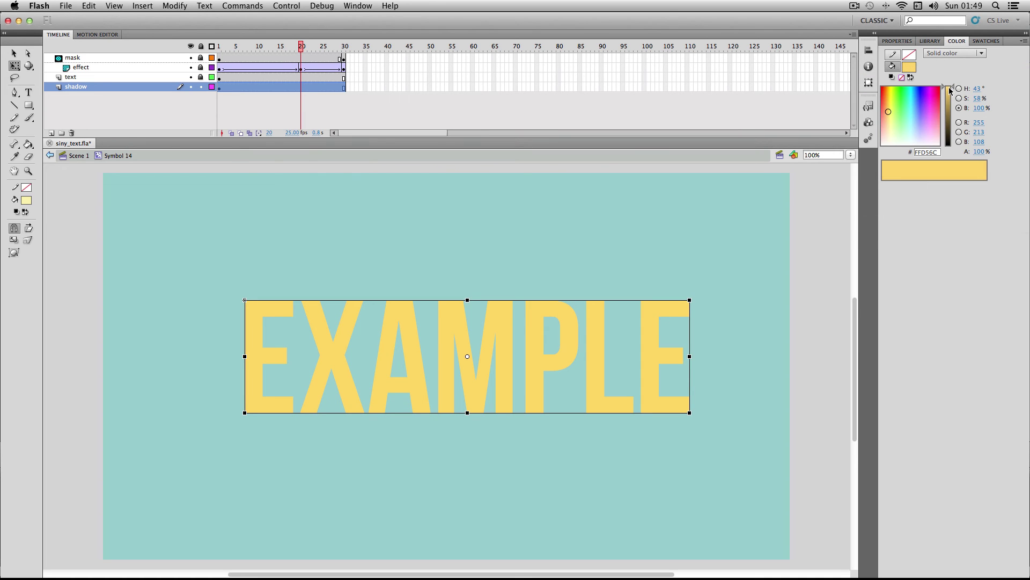
drag(948, 87, 945, 103)
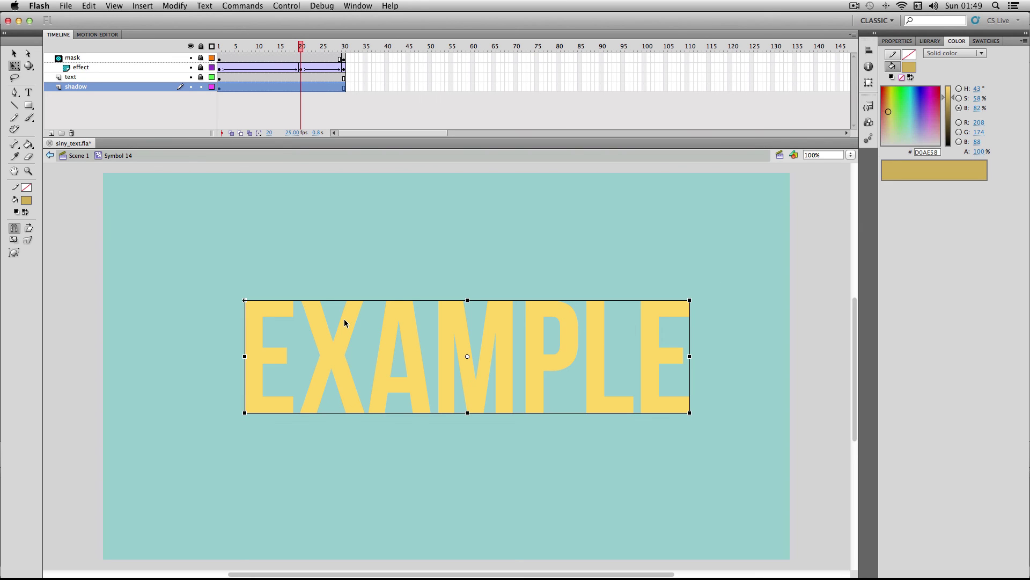
- Nudge the shadow a few pixels right and down, then deselect it
key(Right)
key(Right)
key(Down)
key(Down)
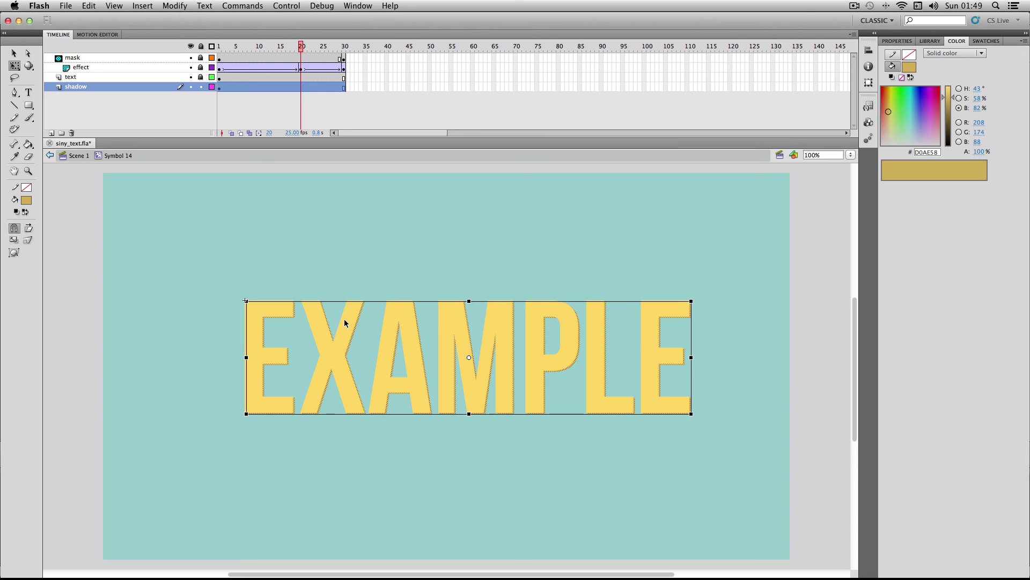
key(Right)
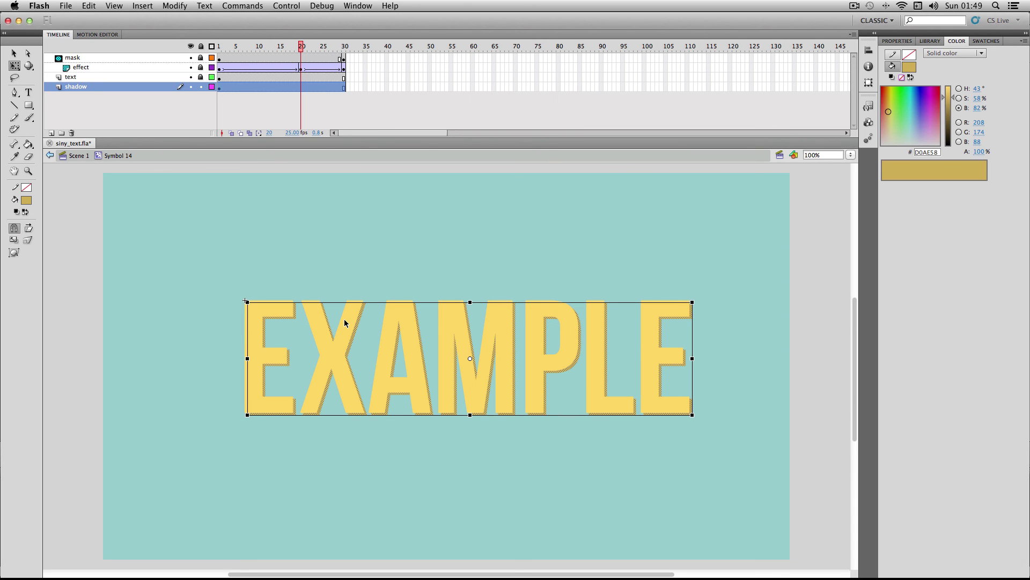
key(Down)
key(Right)
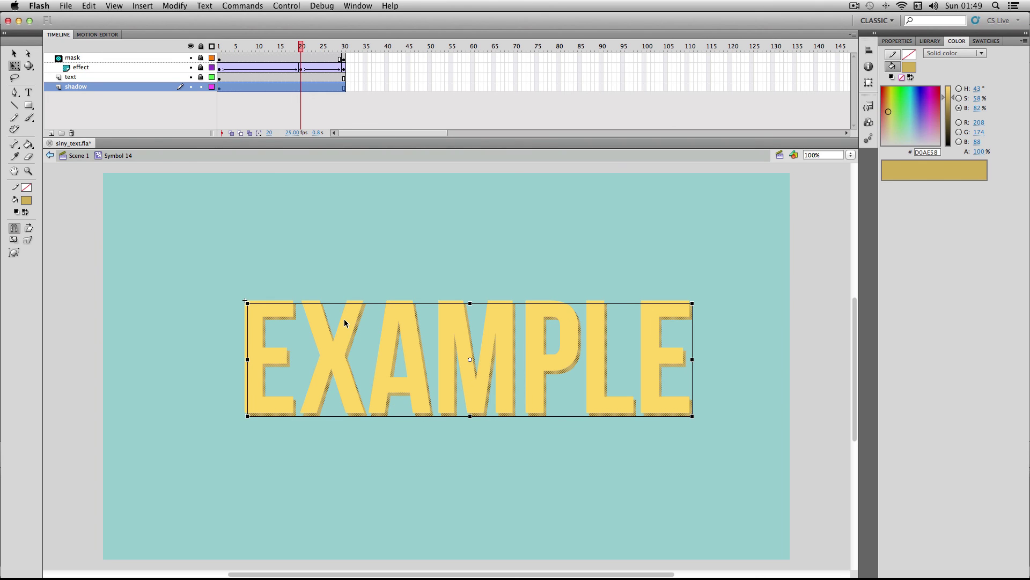
click(414, 252)
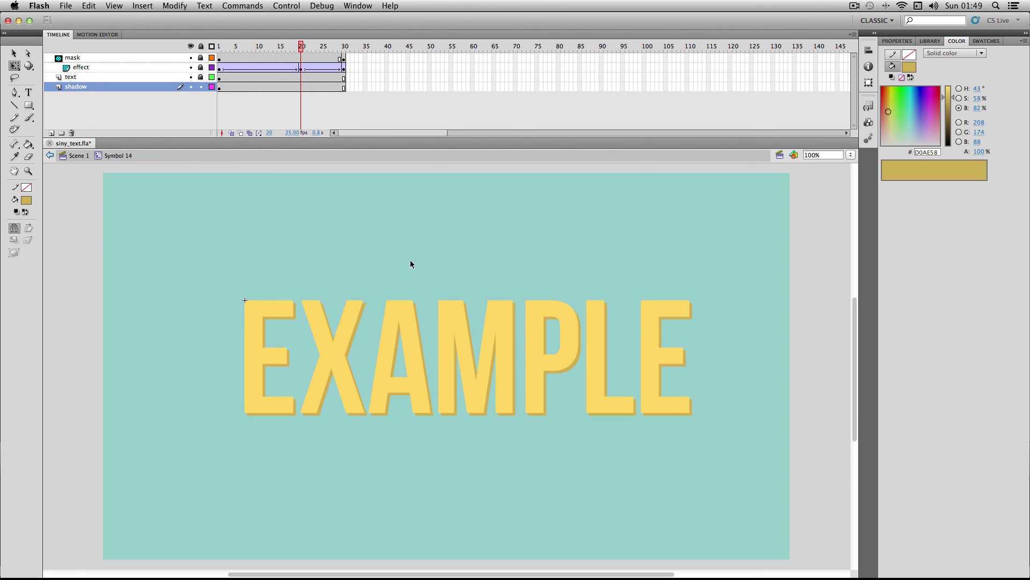
- Go back to Scene 1 and publish the siny_text.swf Flash preview
click(78, 156)
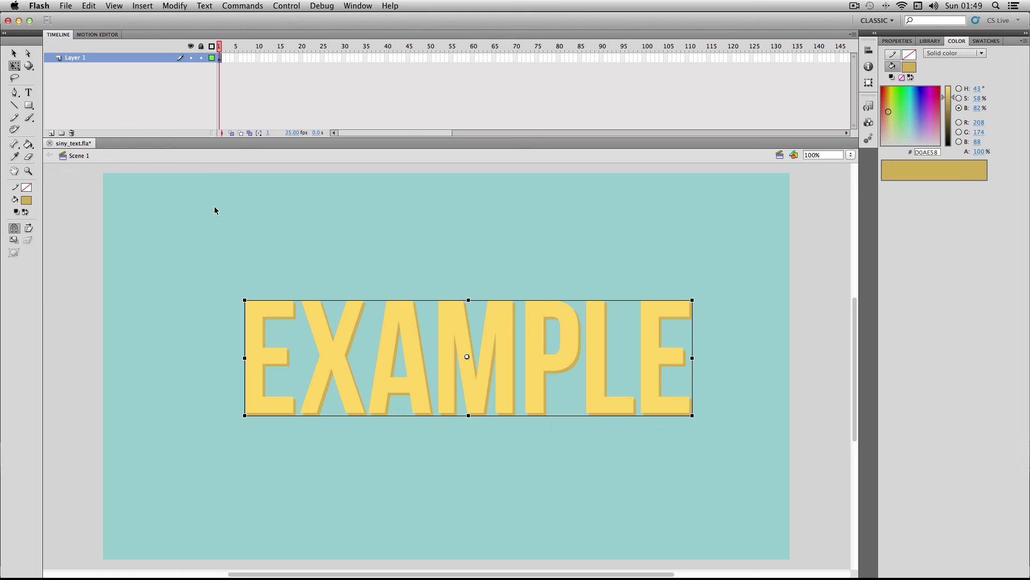
click(67, 6)
mouse_move(115, 191)
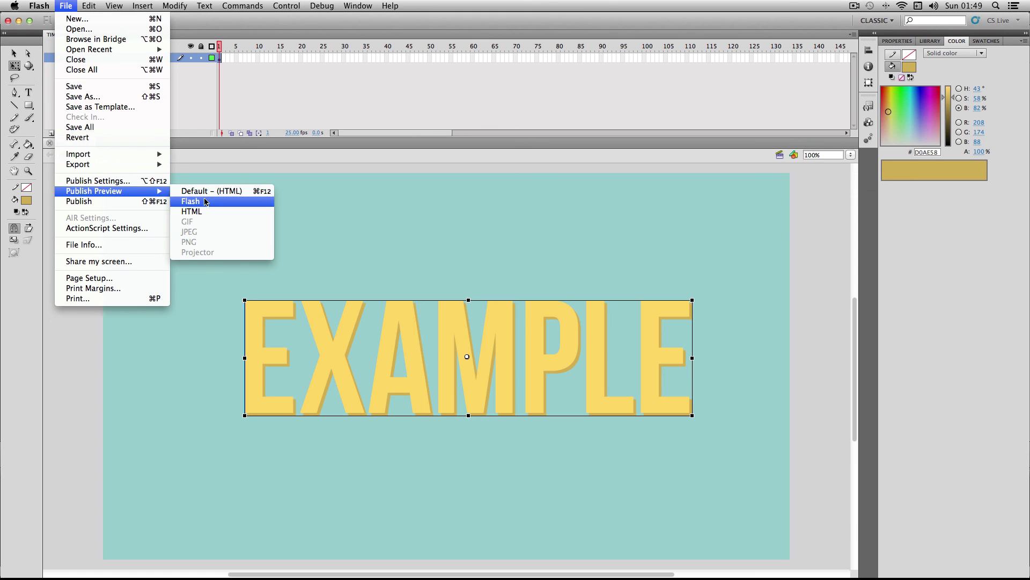
click(206, 202)
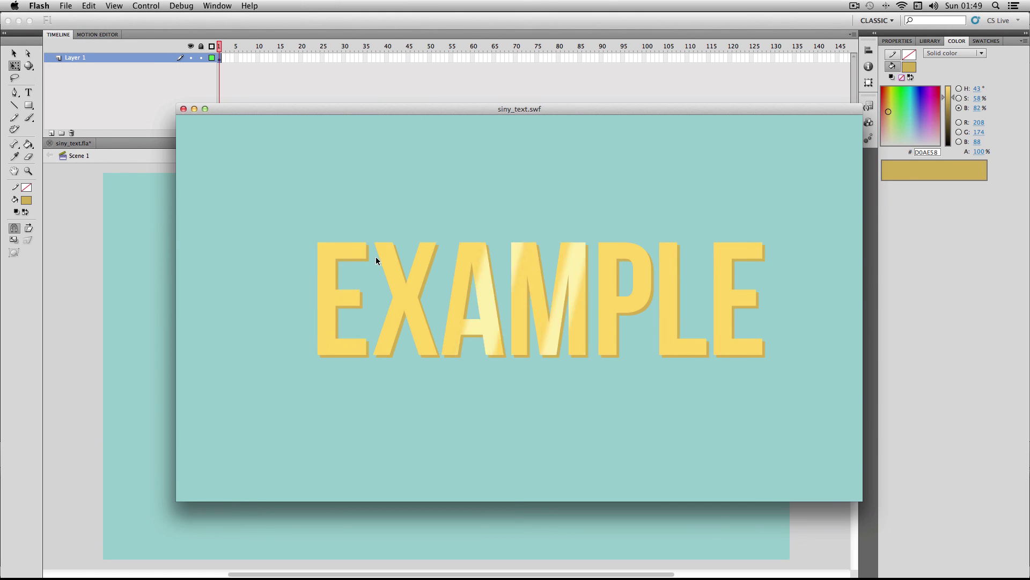